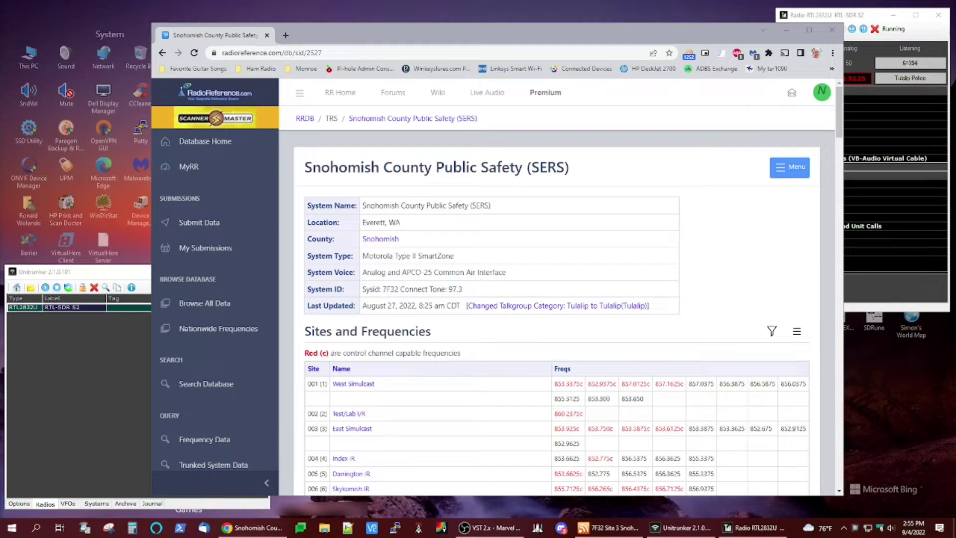
# Step: Minimize the Snohomish County Public Safety web page and move the Unitrunker main window to the middle of the desktop
pyautogui.scroll(-1, 478, 287)
pyautogui.scroll(1, 478, 287)
pyautogui.click(786, 30)
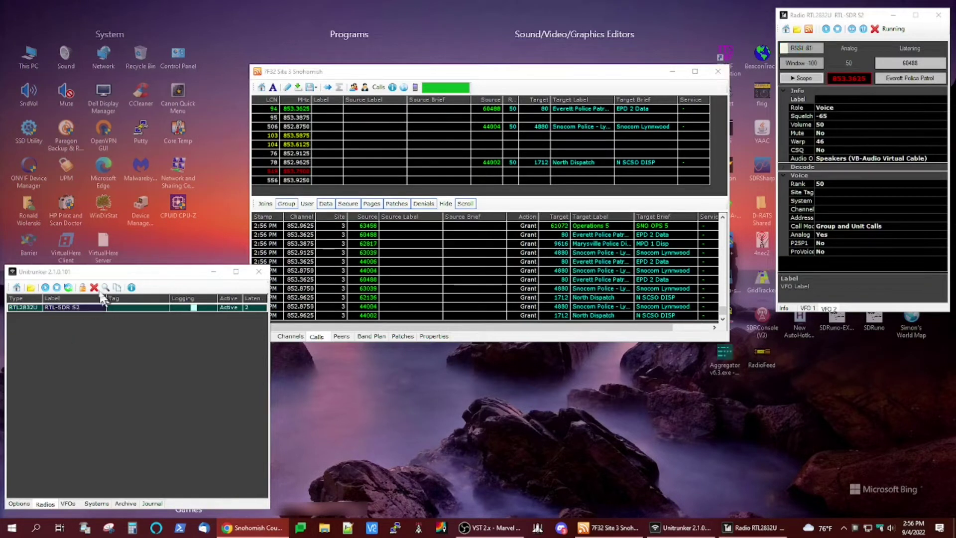
pyautogui.click(113, 275)
pyautogui.moveTo(113, 275); pyautogui.dragTo(468, 124)
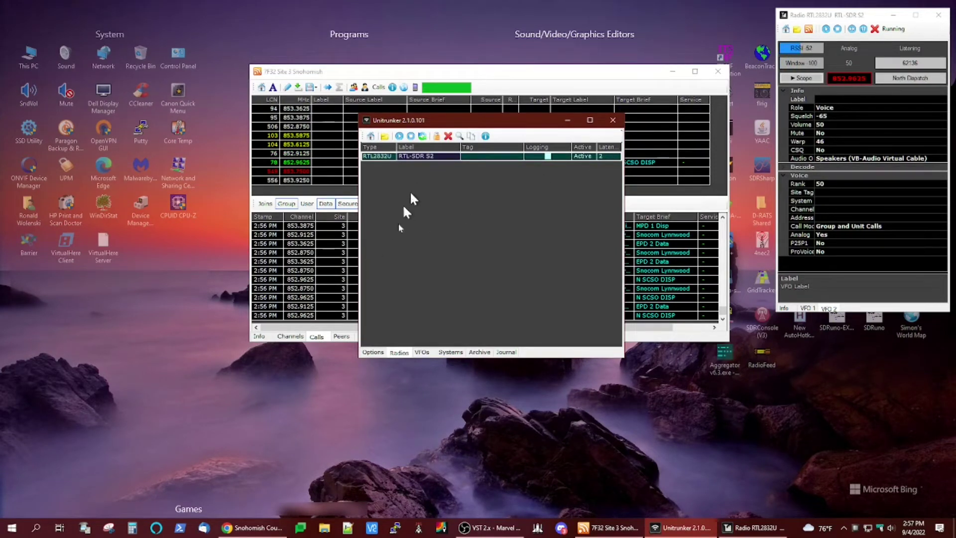
# Step: Review the program options, including the display modes, Motorola band plan, RadioReference and color settings
pyautogui.click(373, 355)
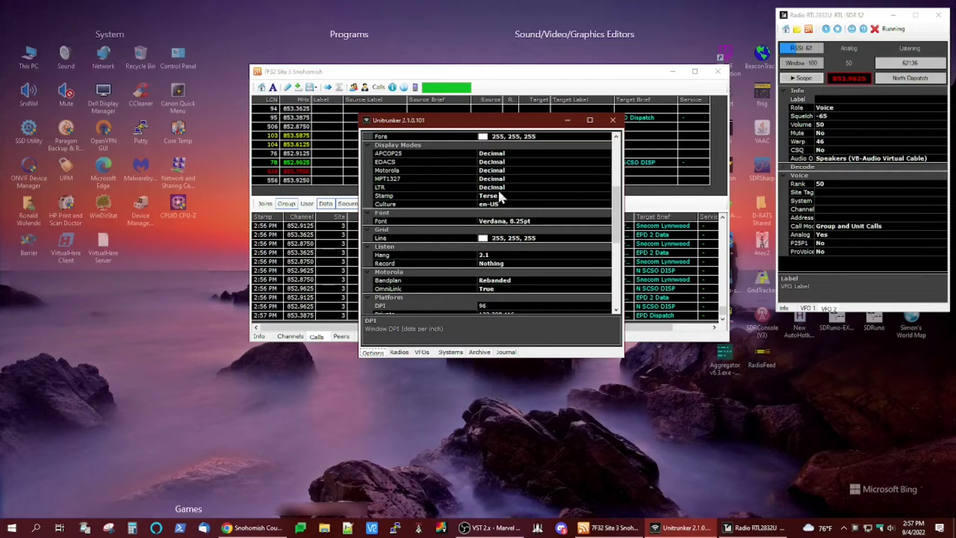
pyautogui.scroll(-5, 493, 214)
pyautogui.scroll(-4, 546, 217)
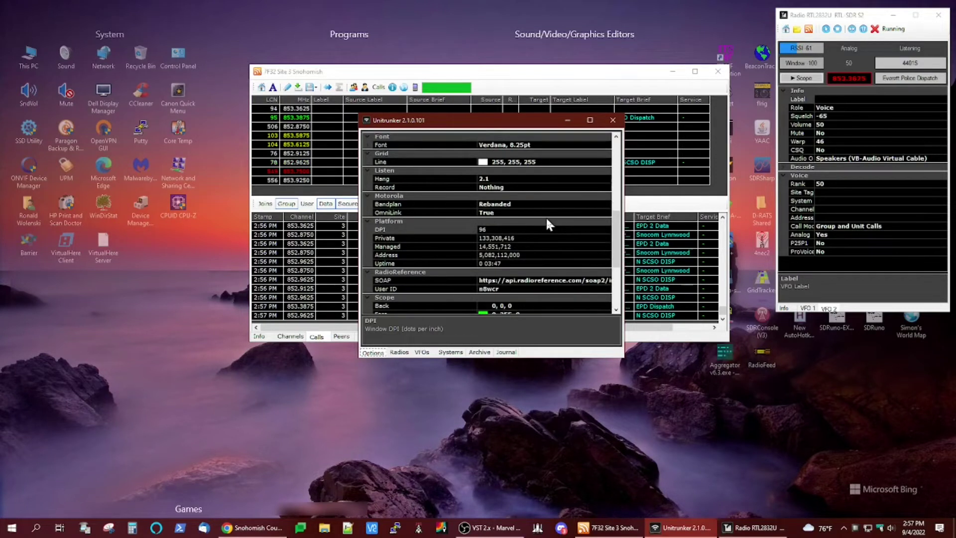
pyautogui.scroll(-2, 545, 216)
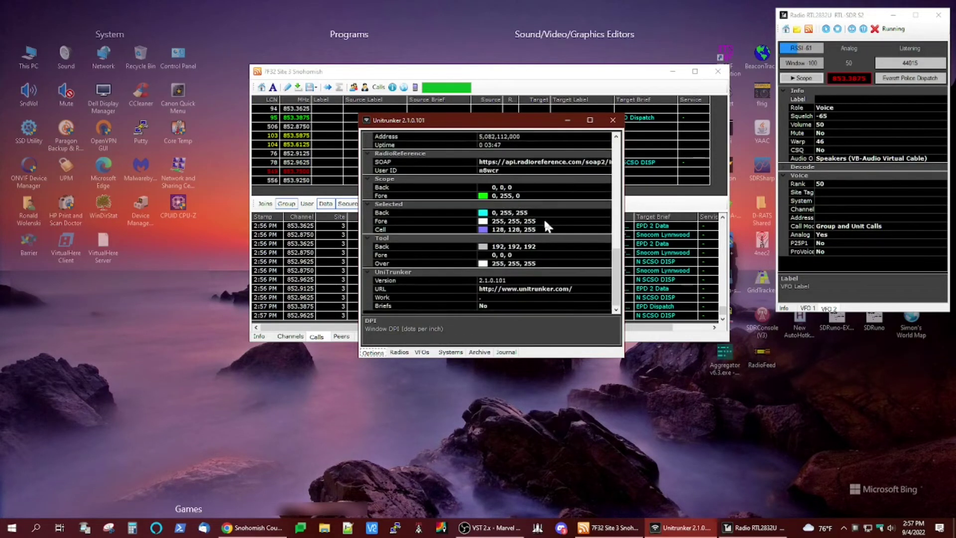
pyautogui.scroll(6, 412, 271)
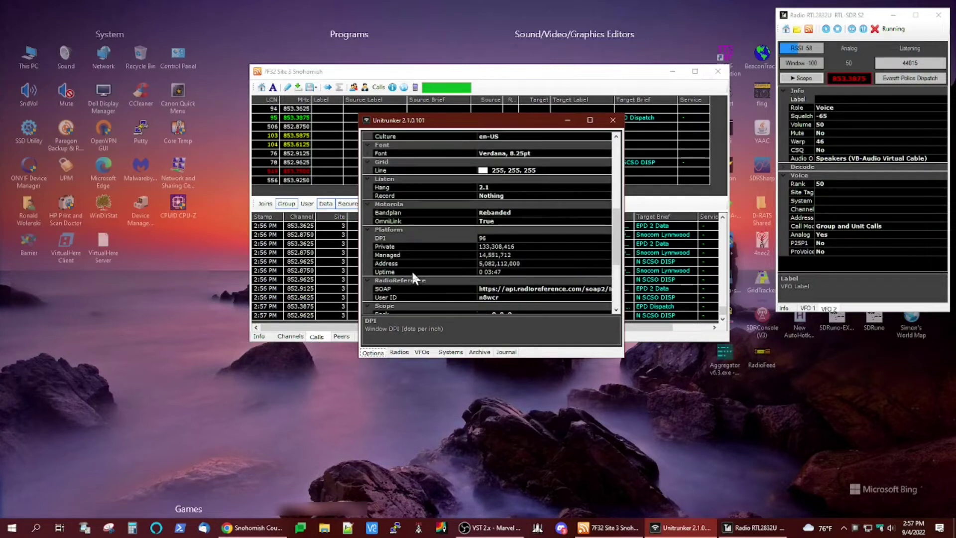
pyautogui.scroll(4, 412, 269)
pyautogui.scroll(-3, 414, 260)
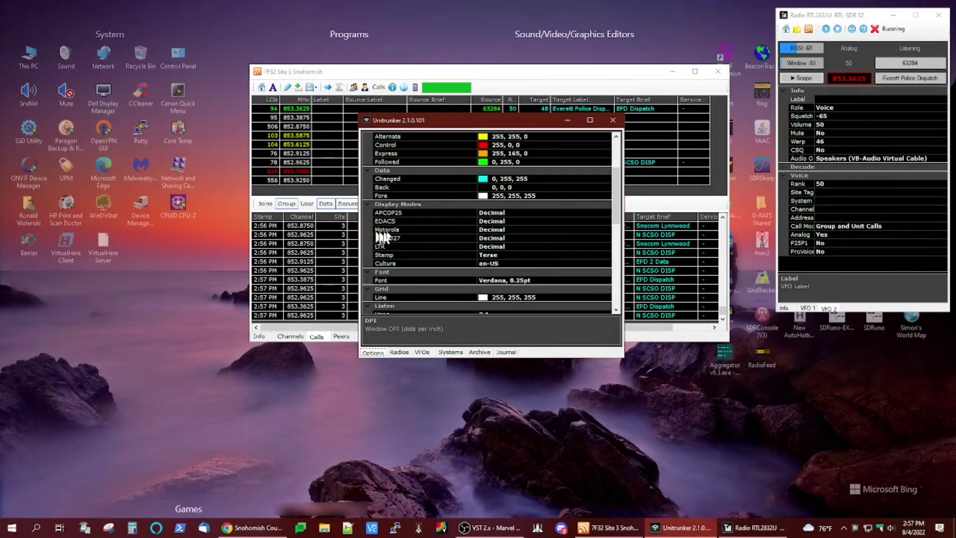
# Step: Inspect the RTL-SDR S2 radio's general info and Realtek device settings, and close its window
pyautogui.click(400, 353)
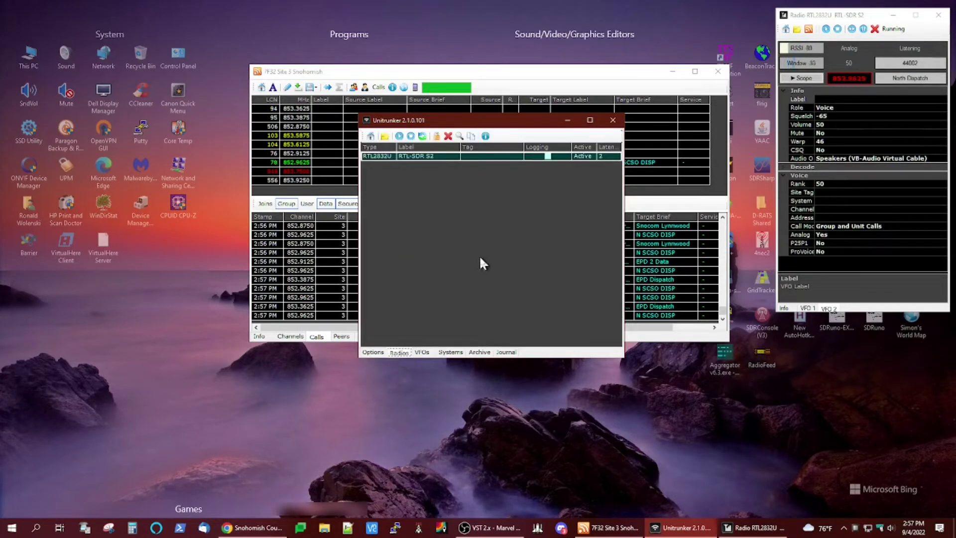
pyautogui.click(427, 158)
pyautogui.doubleClick(427, 156)
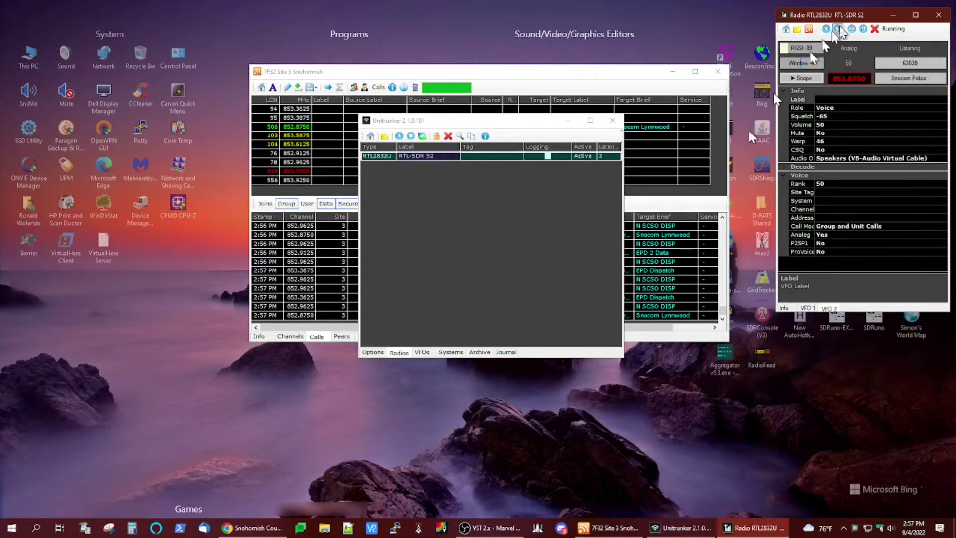
pyautogui.click(784, 309)
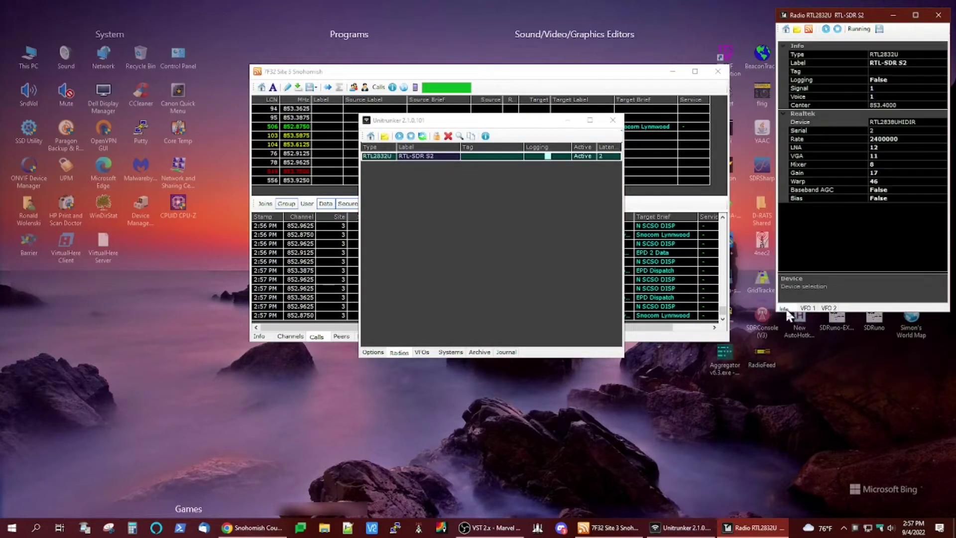
pyautogui.moveTo(831, 19); pyautogui.dragTo(445, 106)
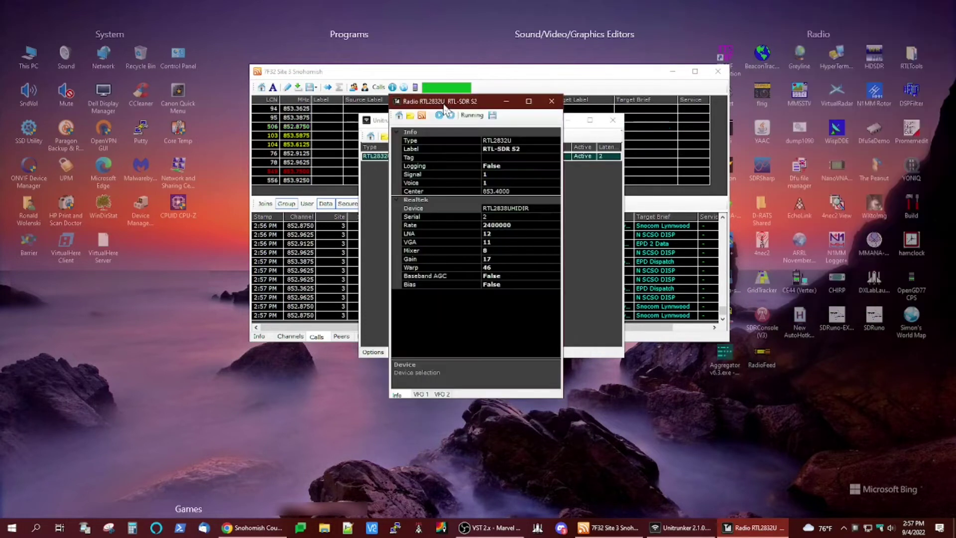
pyautogui.click(551, 102)
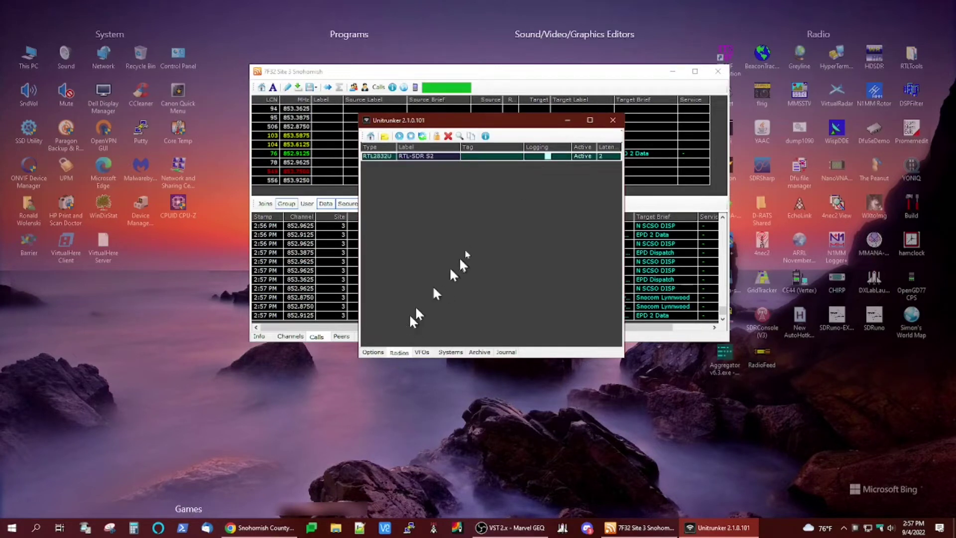
# Step: Open the RTL-SDR S2 radio's VFO 1 settings and check the East Simulcast control channel frequencies on the RadioReference page
pyautogui.doubleClick(407, 156)
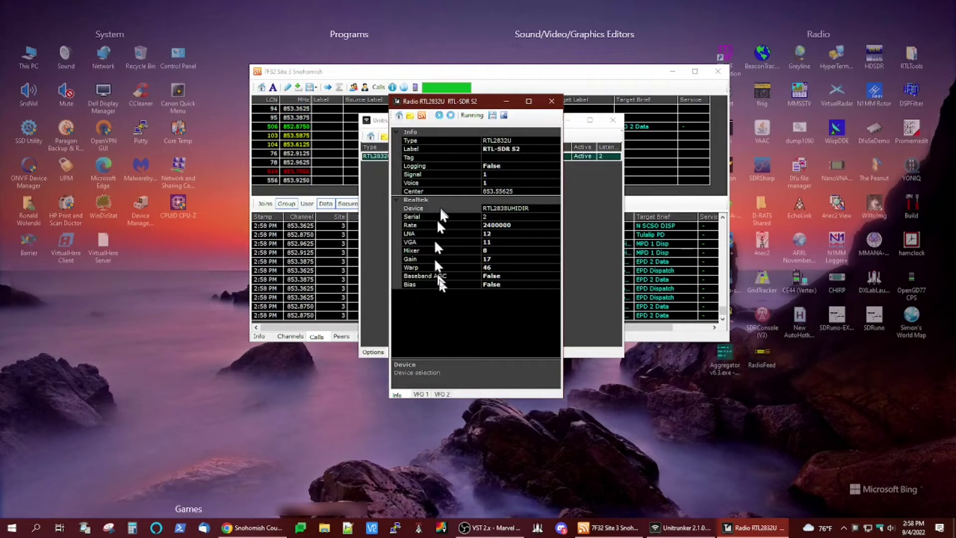
pyautogui.click(420, 395)
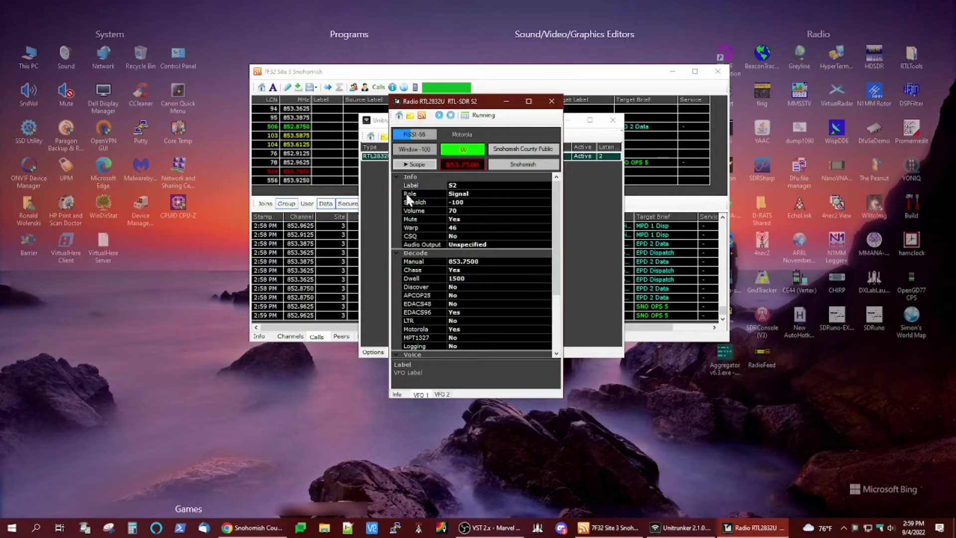
pyautogui.click(255, 531)
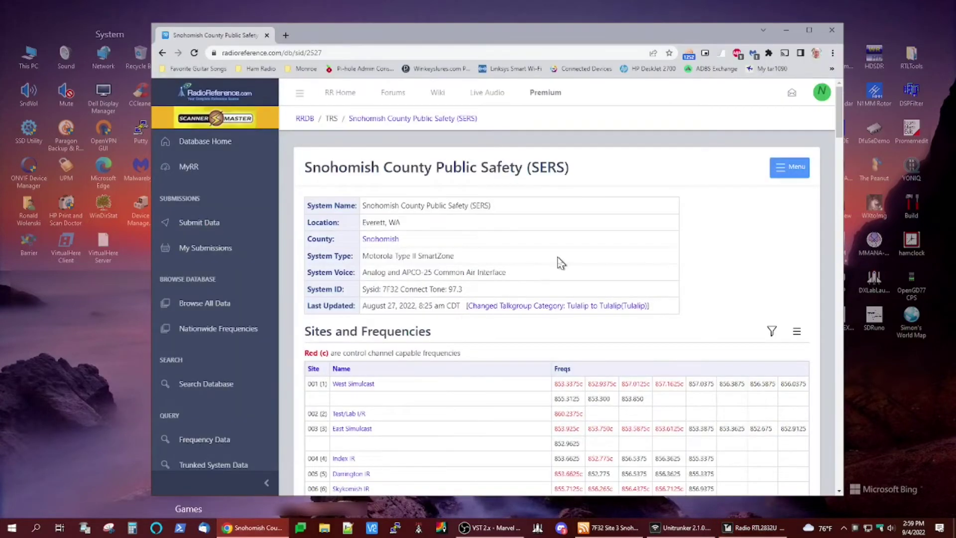
pyautogui.scroll(-2, 560, 262)
pyautogui.scroll(-2, 558, 266)
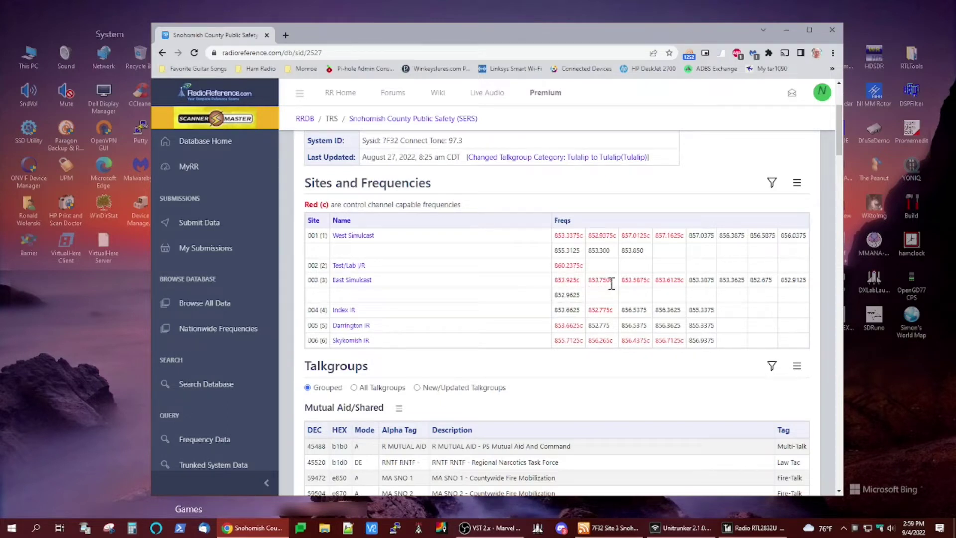
pyautogui.click(786, 30)
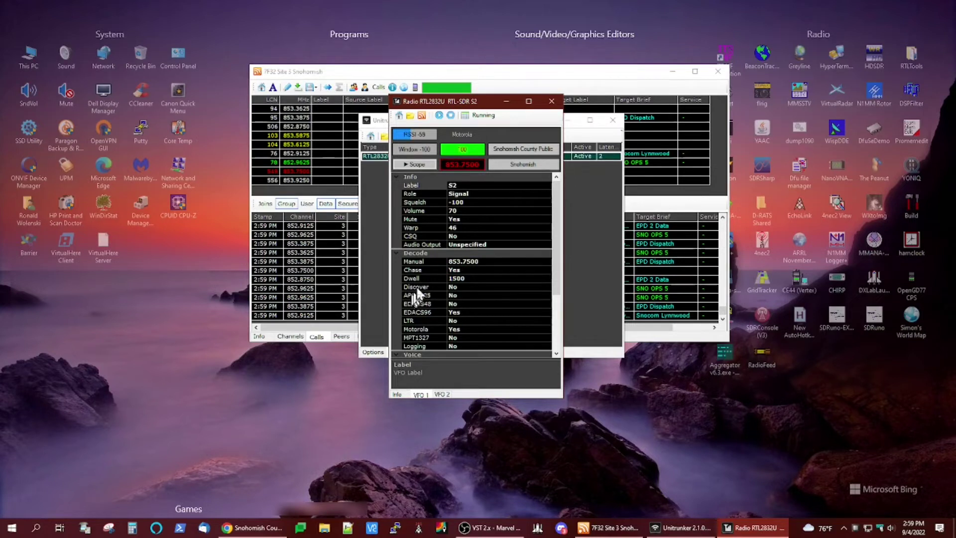
# Step: Review the VFO 1 decode and voice settings, and briefly show the signal scope
pyautogui.scroll(-1, 417, 288)
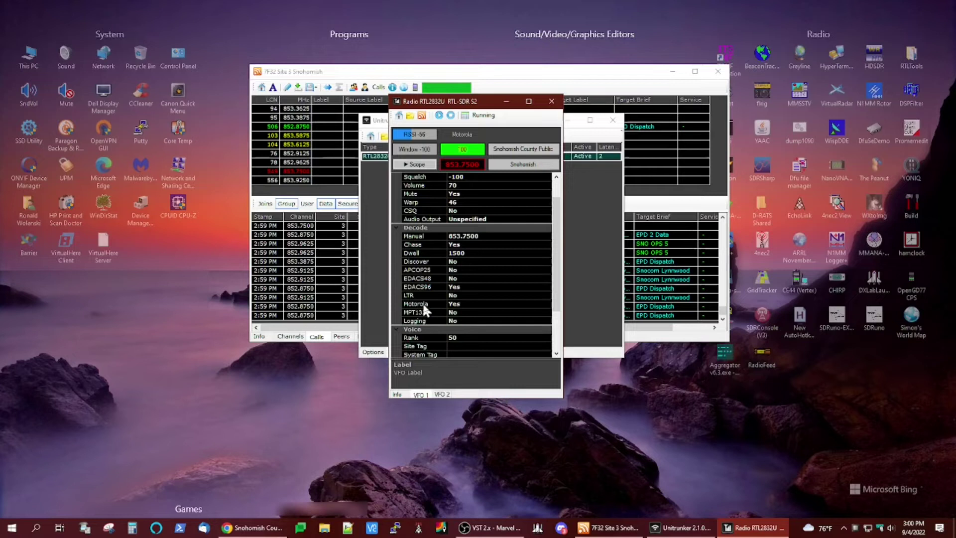
pyautogui.scroll(-1, 448, 299)
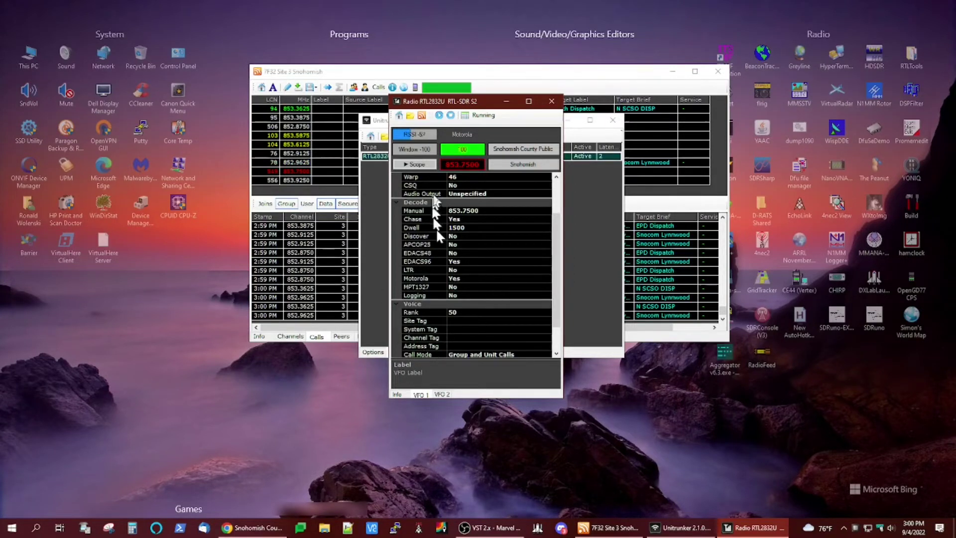
pyautogui.click(411, 167)
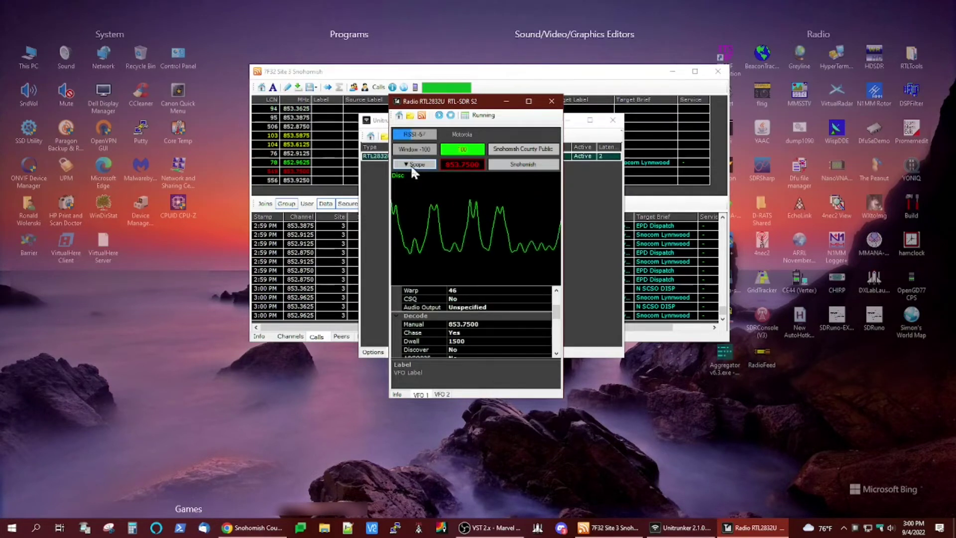
pyautogui.click(412, 166)
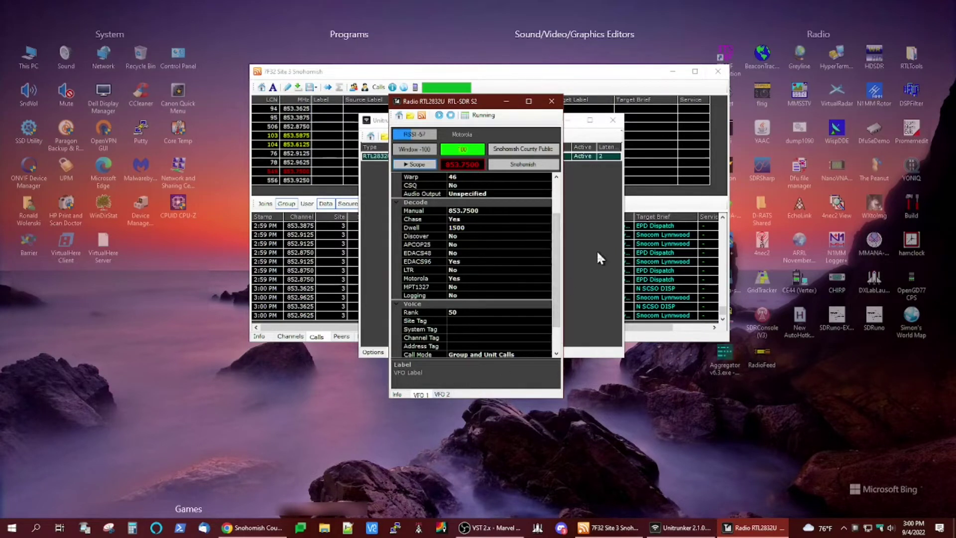
# Step: View the call activity of 7F32 Site 3 and the radio's VFO 2 voice settings
pyautogui.click(332, 69)
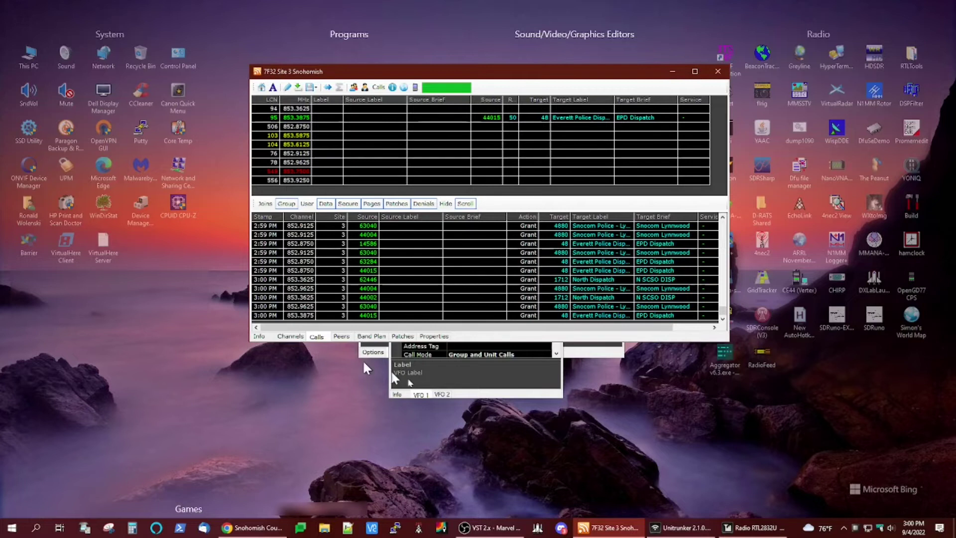
pyautogui.click(460, 384)
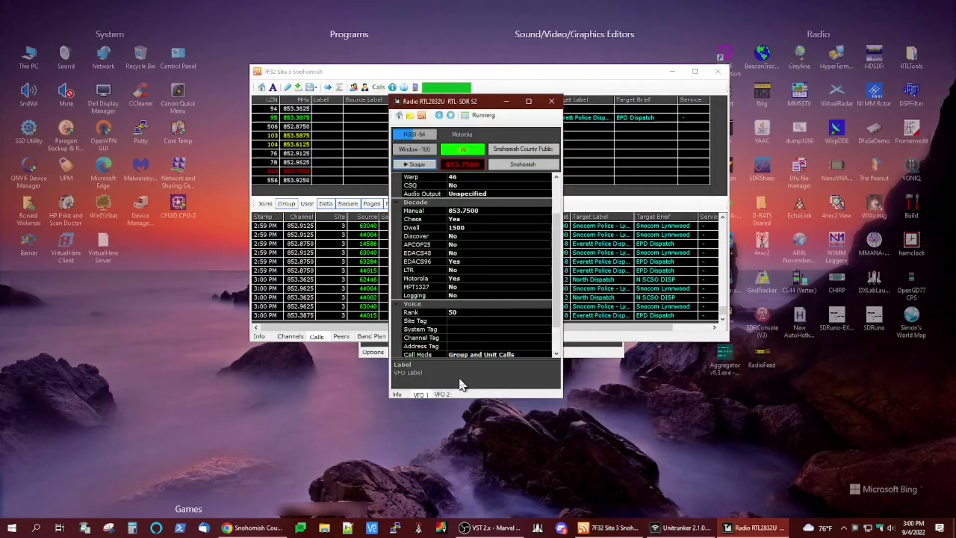
pyautogui.click(441, 394)
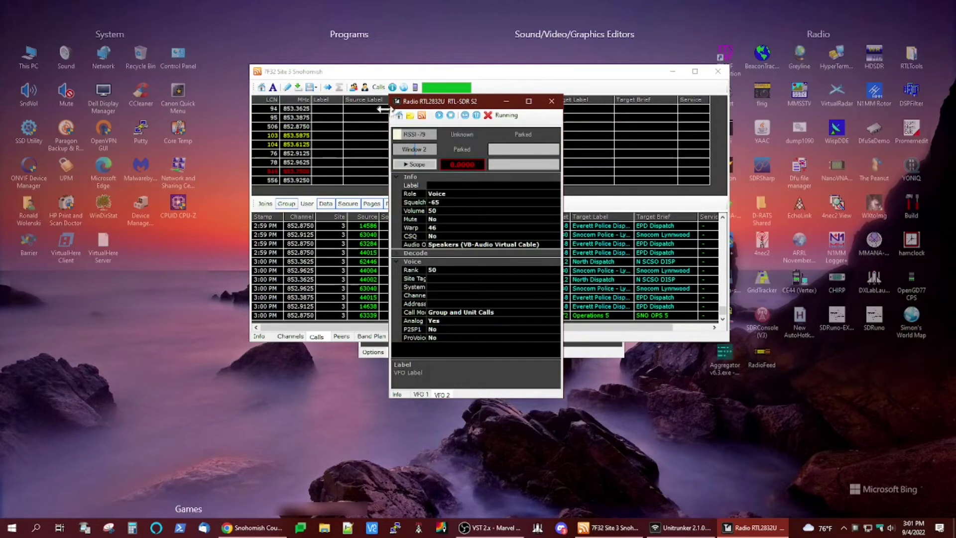
pyautogui.click(495, 74)
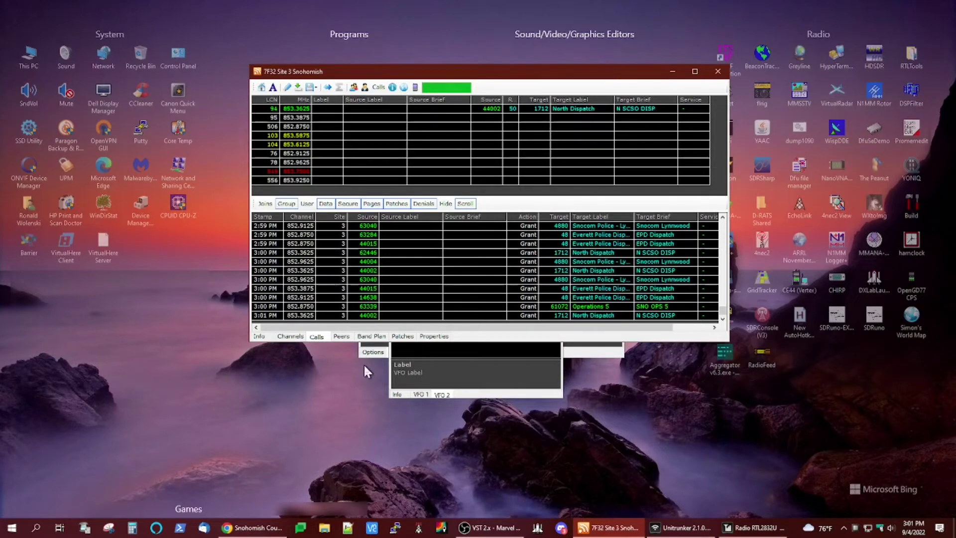
# Step: Open the Snohomish County Public Safety (SERS) system from the systems list and move its window over the main window
pyautogui.click(373, 352)
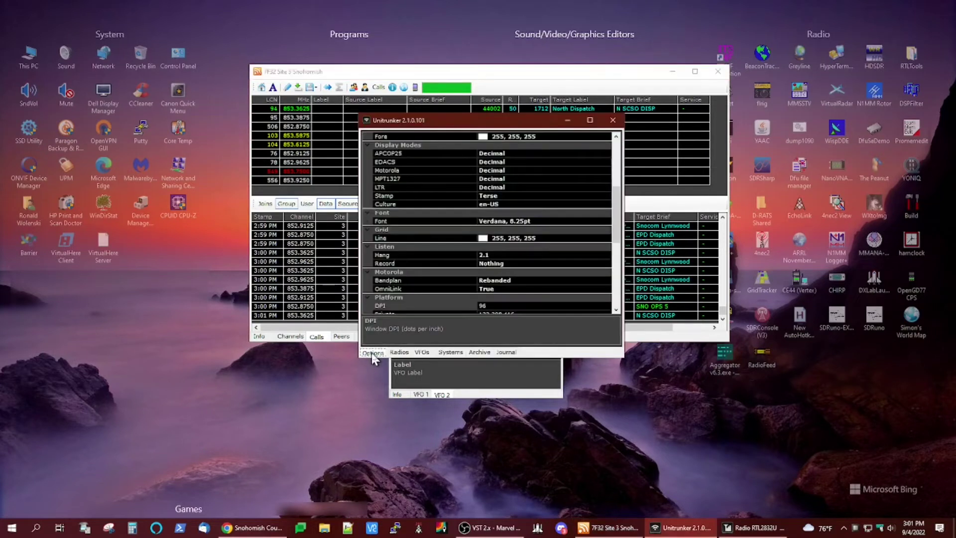
pyautogui.click(450, 352)
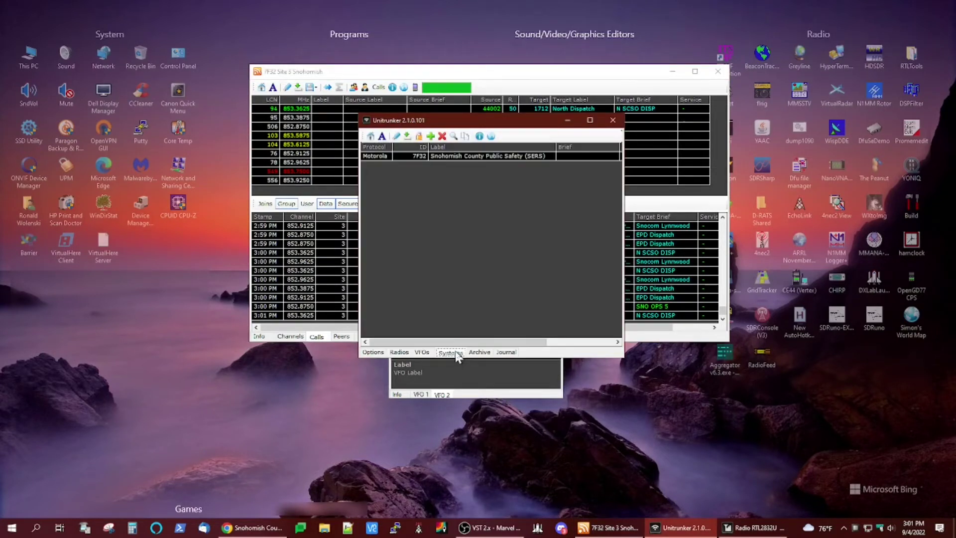
pyautogui.click(411, 156)
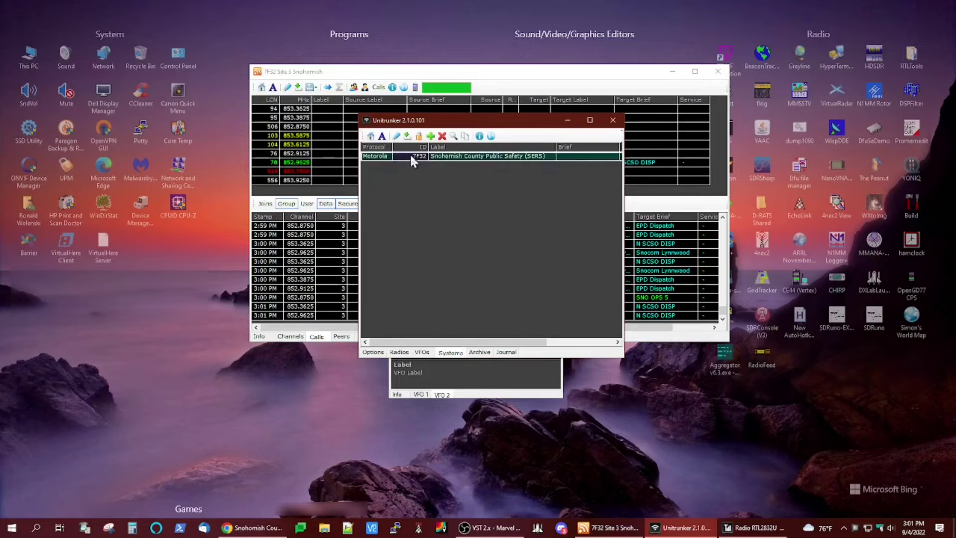
pyautogui.doubleClick(411, 154)
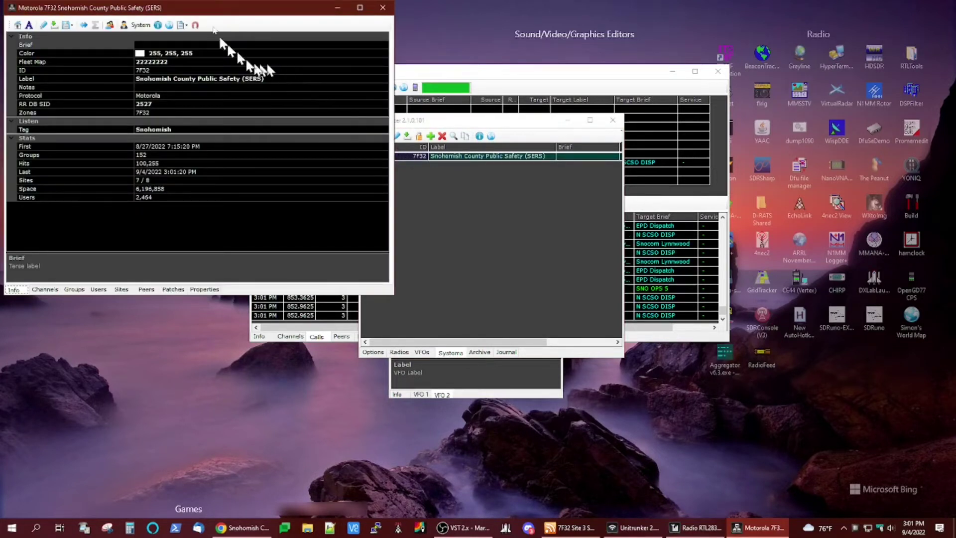
pyautogui.moveTo(529, 71); pyautogui.dragTo(457, 94)
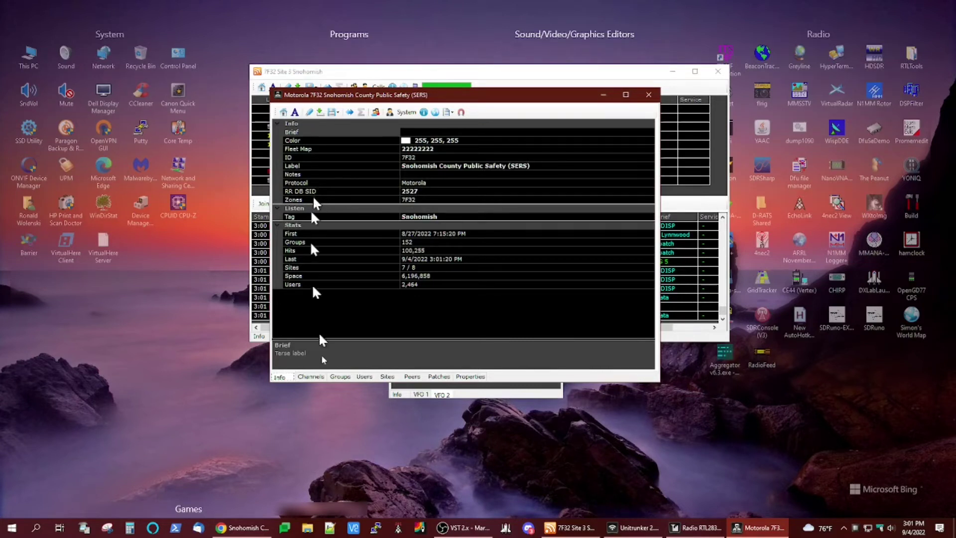
# Step: Check the SERS system details and site list on the RadioReference page, and return to Unitrunker
pyautogui.click(244, 529)
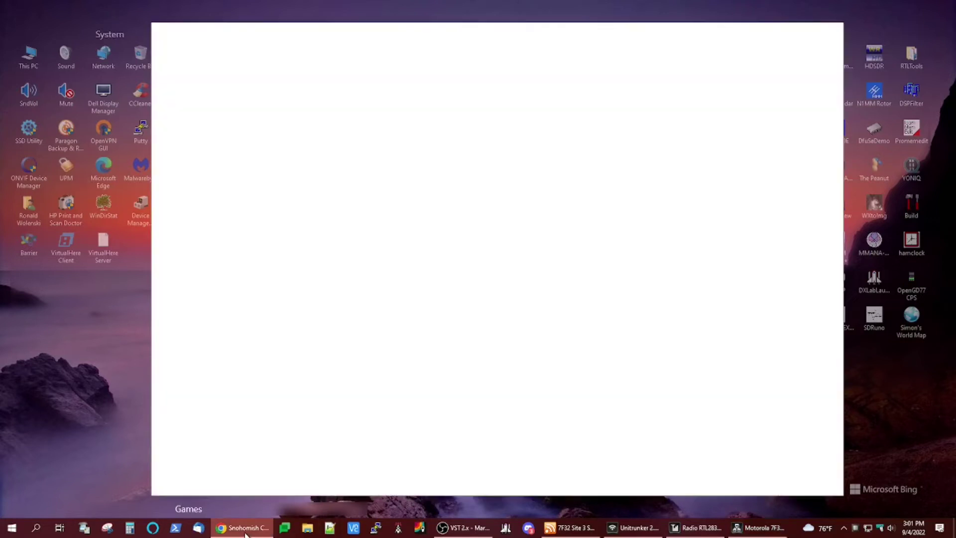
pyautogui.scroll(3, 451, 293)
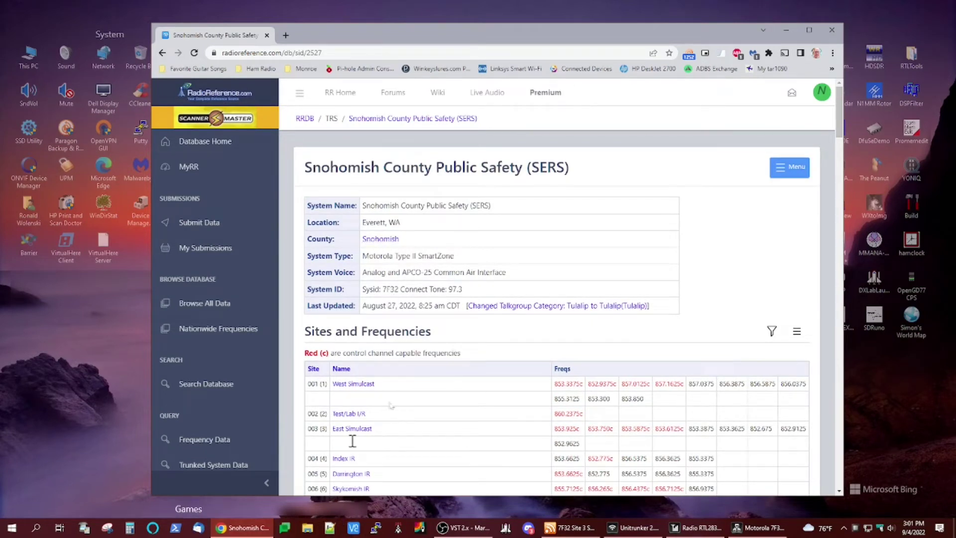
pyautogui.click(786, 30)
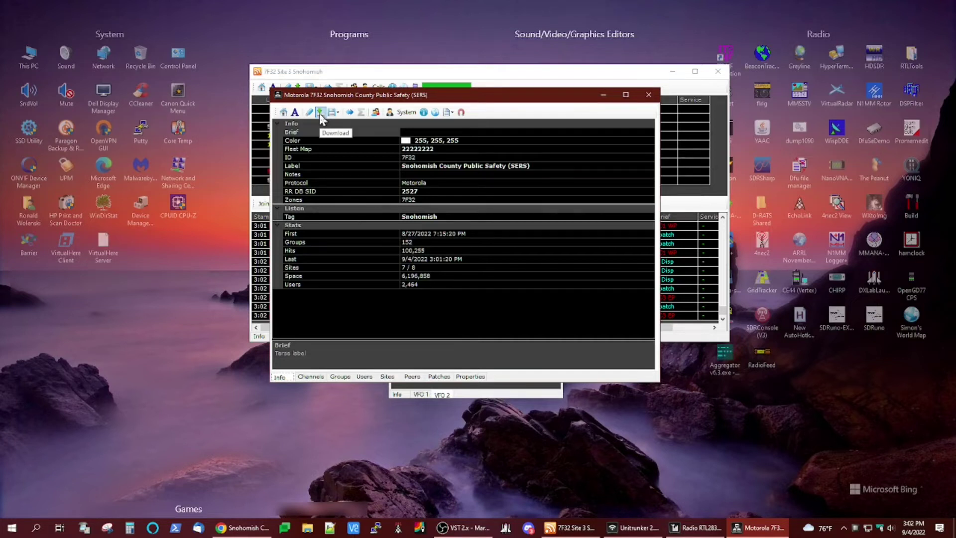
# Step: Look through the SERS system's channel list and display its talkgroups
pyautogui.click(318, 377)
pyautogui.scroll(-5, 369, 181)
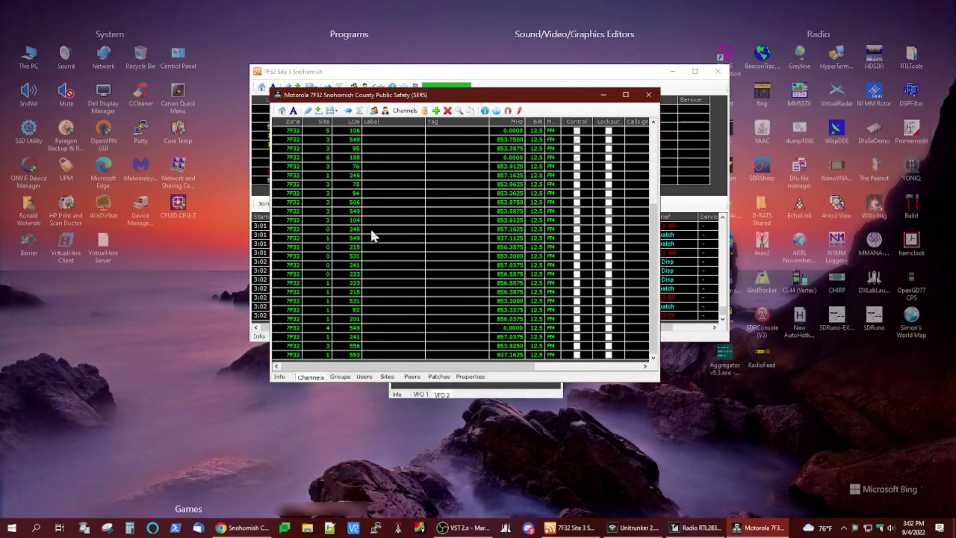
pyautogui.click(340, 377)
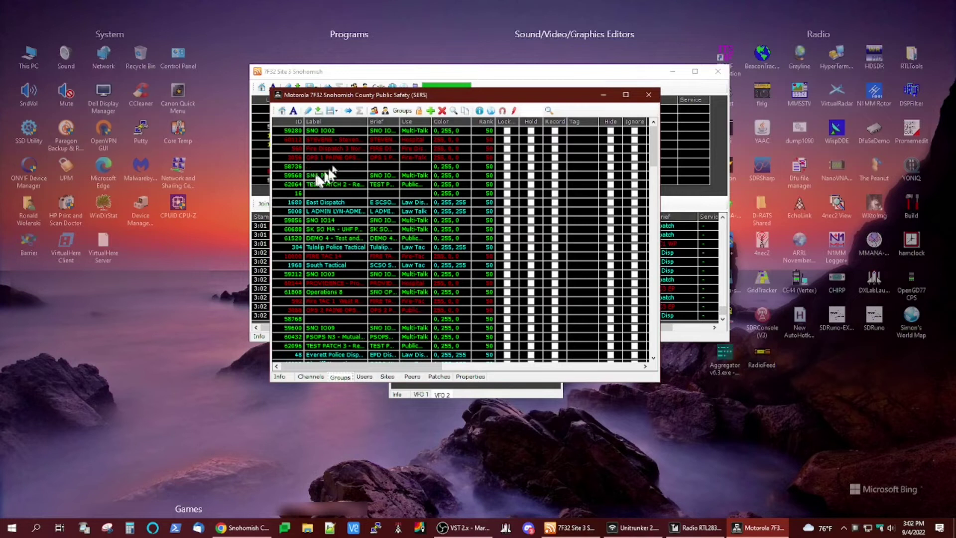
# Step: Look through the SERS system's talkgroup list and display its sites
pyautogui.scroll(-10, 336, 146)
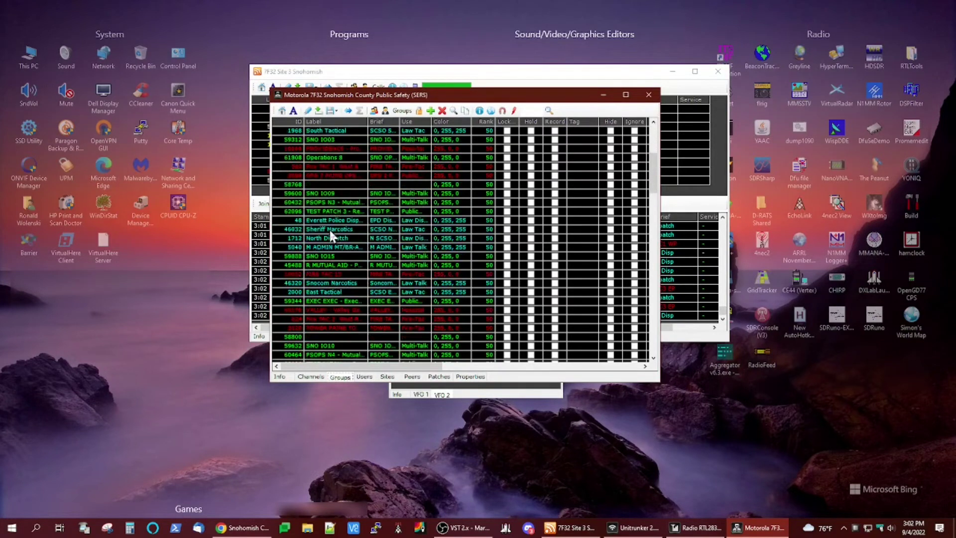
pyautogui.scroll(-10, 328, 228)
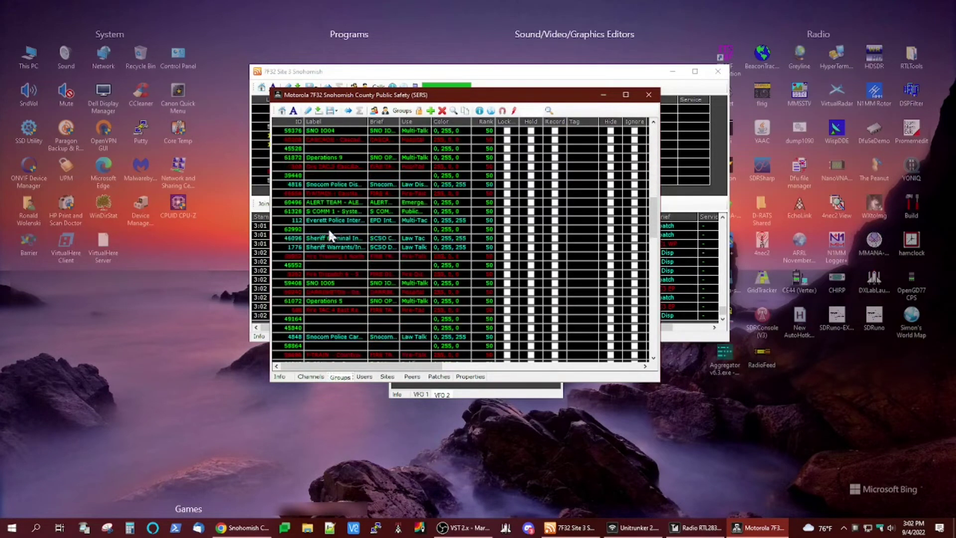
pyautogui.scroll(-10, 328, 228)
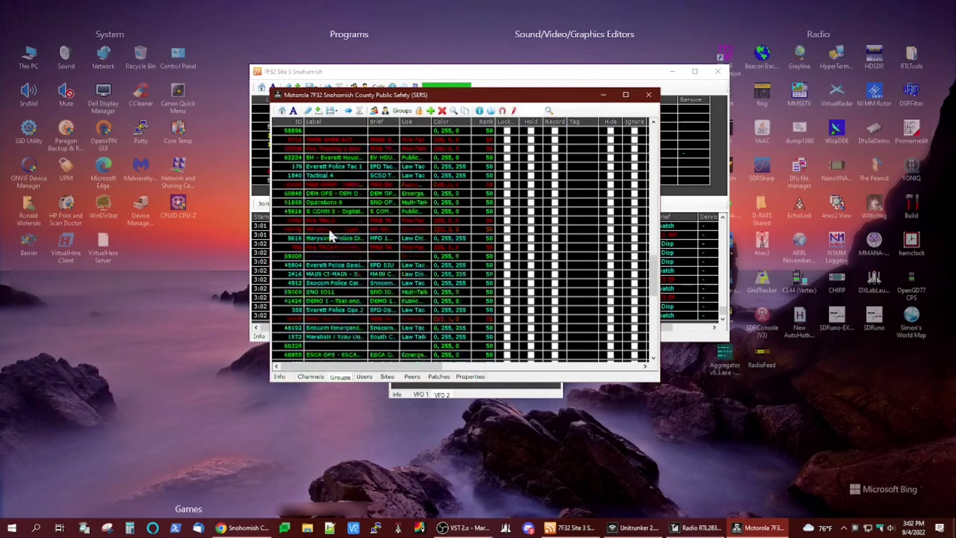
pyautogui.scroll(-10, 328, 228)
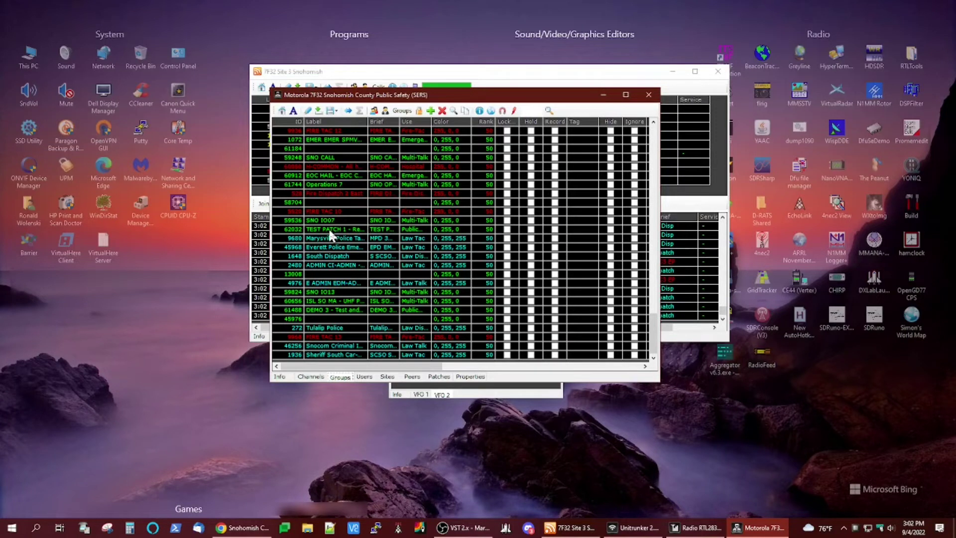
pyautogui.click(387, 377)
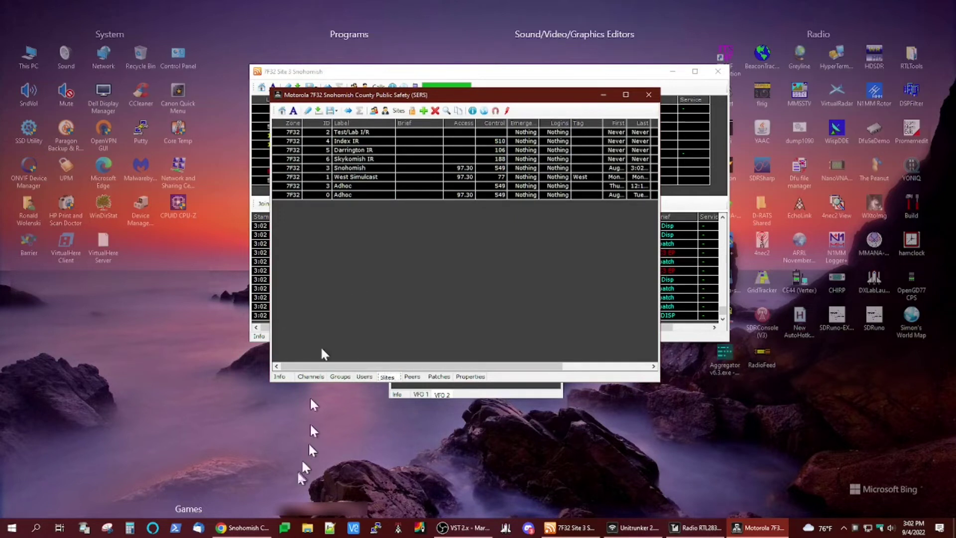
# Step: Check the SERS sites and frequencies on the RadioReference page, and return to Unitrunker's site list
pyautogui.click(245, 529)
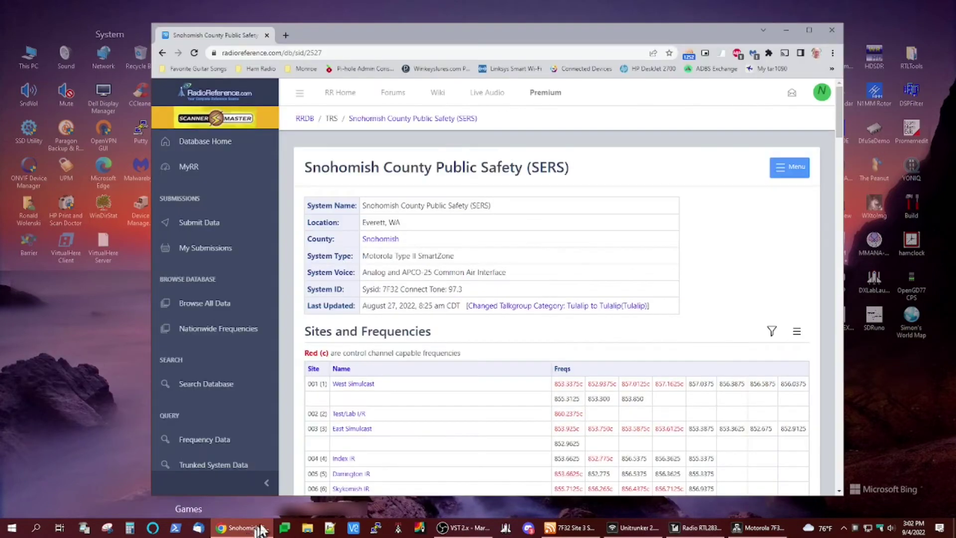
pyautogui.scroll(-2, 447, 359)
pyautogui.scroll(-2, 447, 358)
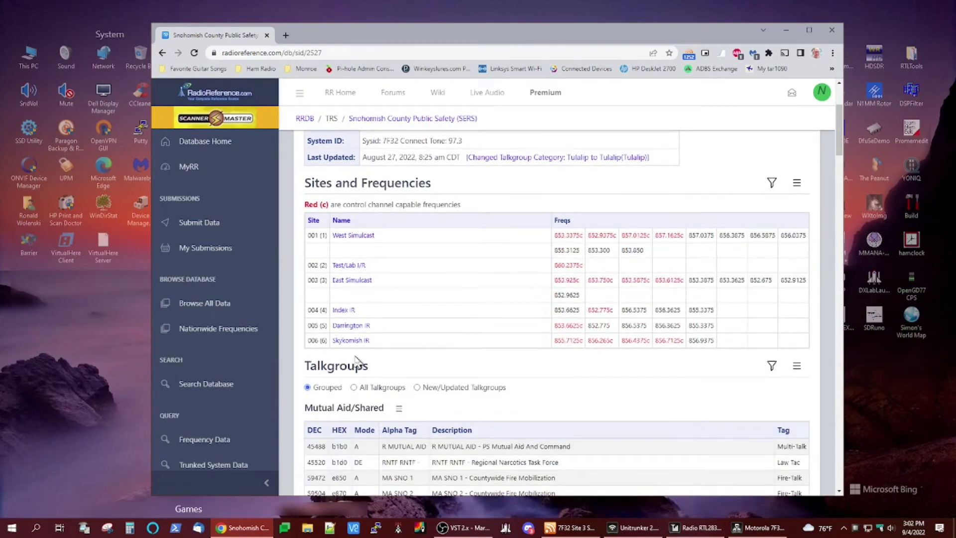
pyautogui.click(782, 30)
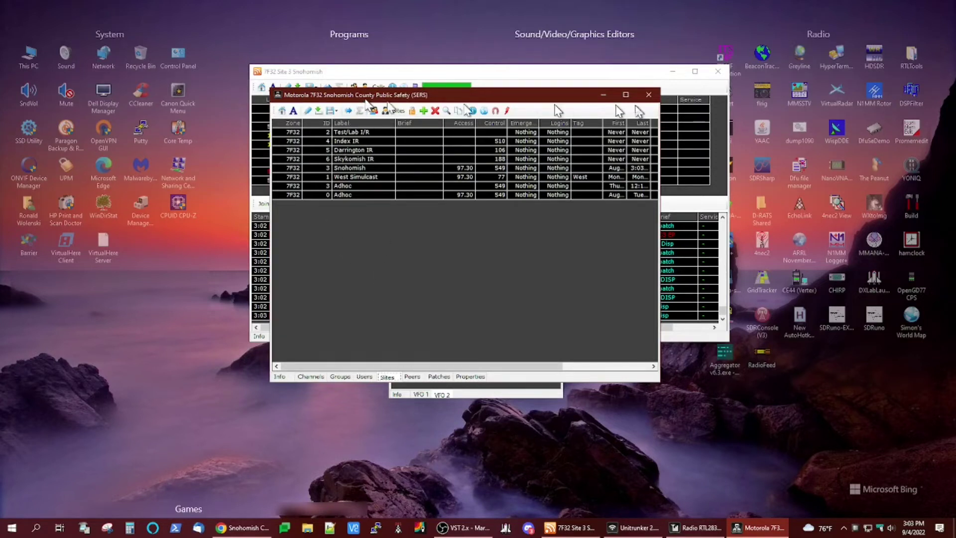
# Step: View the RTL-SDR radio's VFO 1 signal settings and its VFO 2 voice settings
pyautogui.click(495, 394)
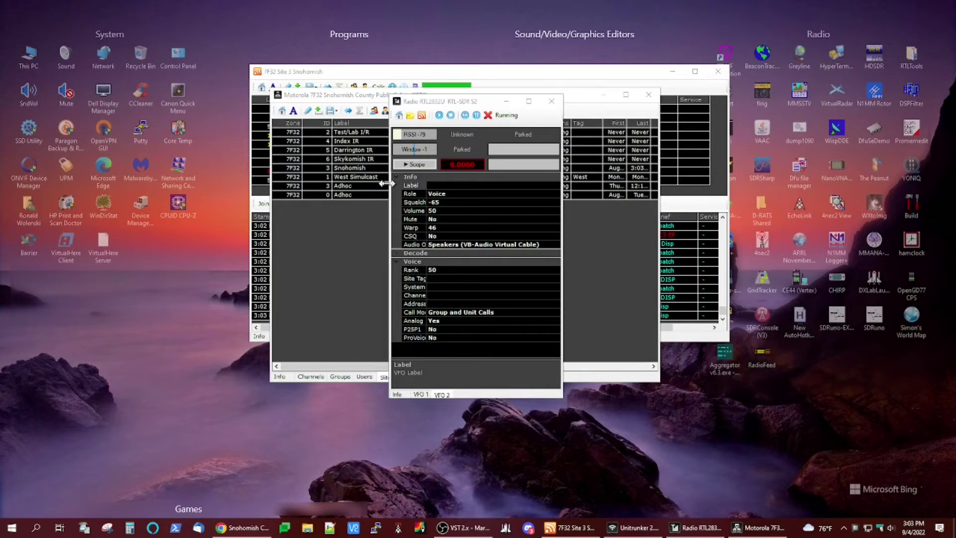
pyautogui.click(420, 394)
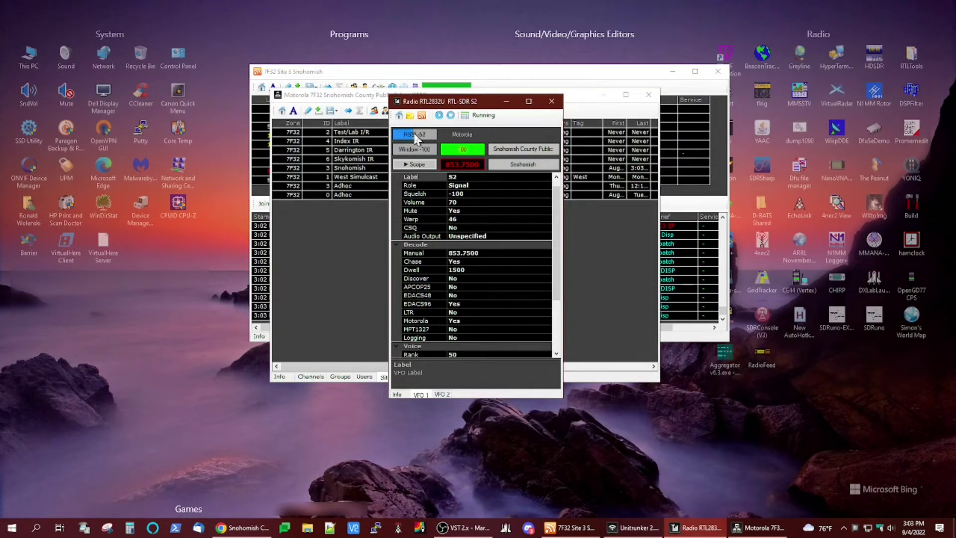
pyautogui.click(441, 395)
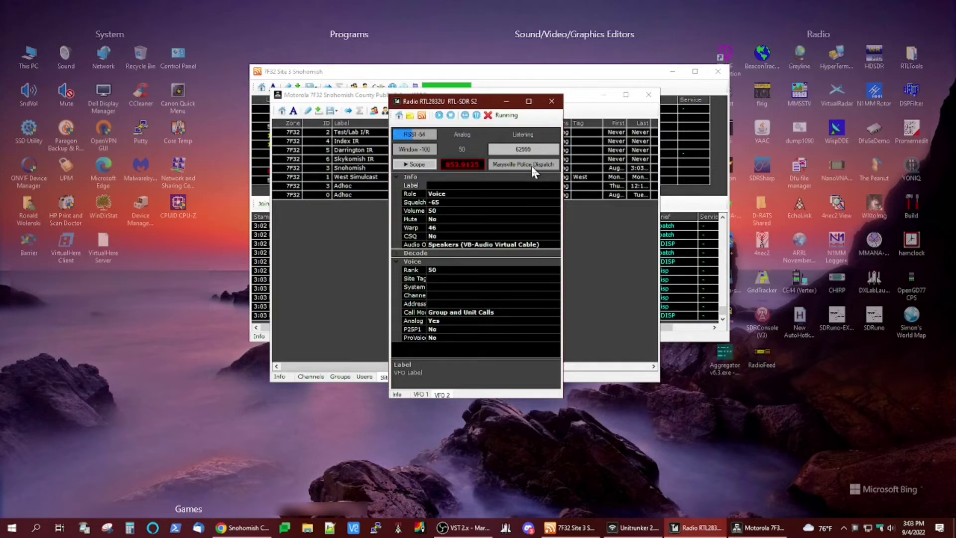
# Step: View the site information of 7F32 Site 3 and look through its call log
pyautogui.click(259, 337)
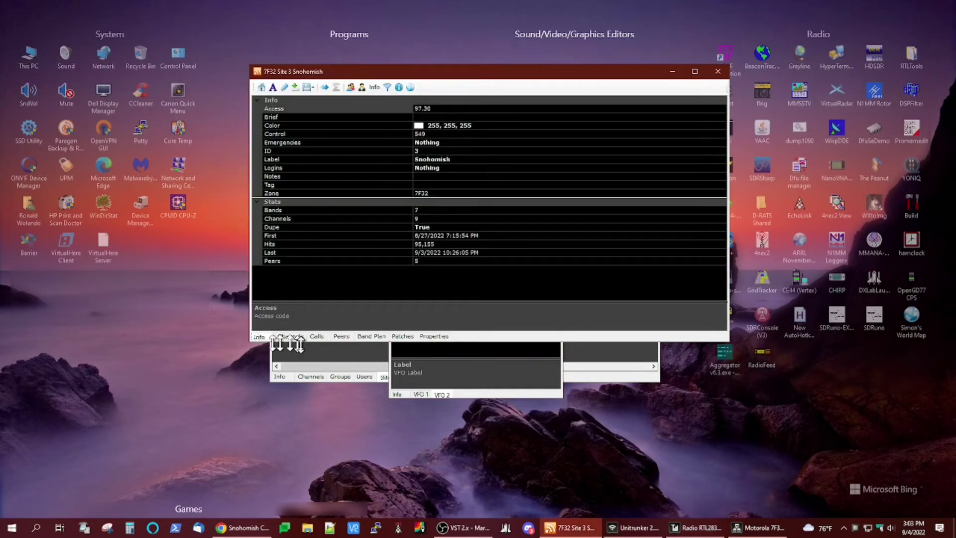
pyautogui.click(317, 338)
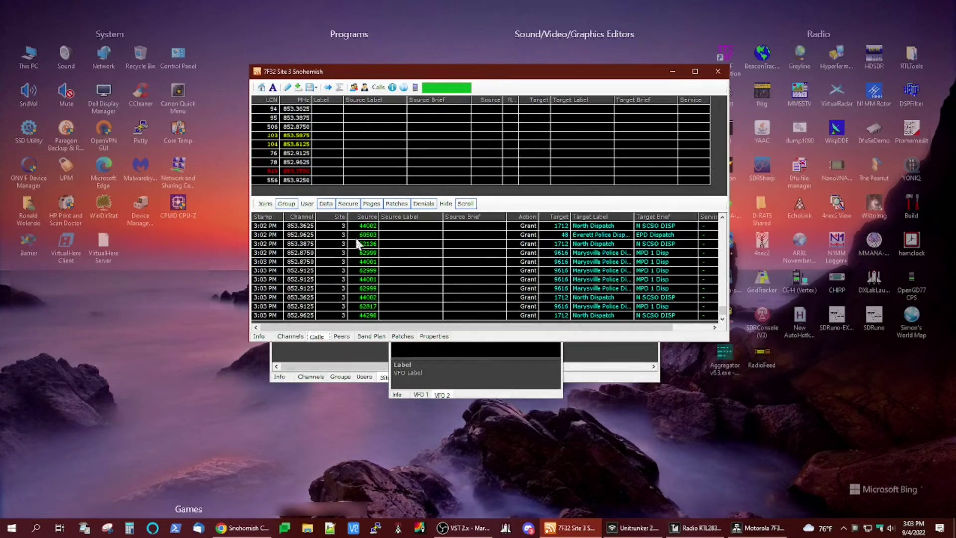
pyautogui.scroll(3, 357, 256)
pyautogui.scroll(3, 357, 256)
pyautogui.scroll(-6, 358, 255)
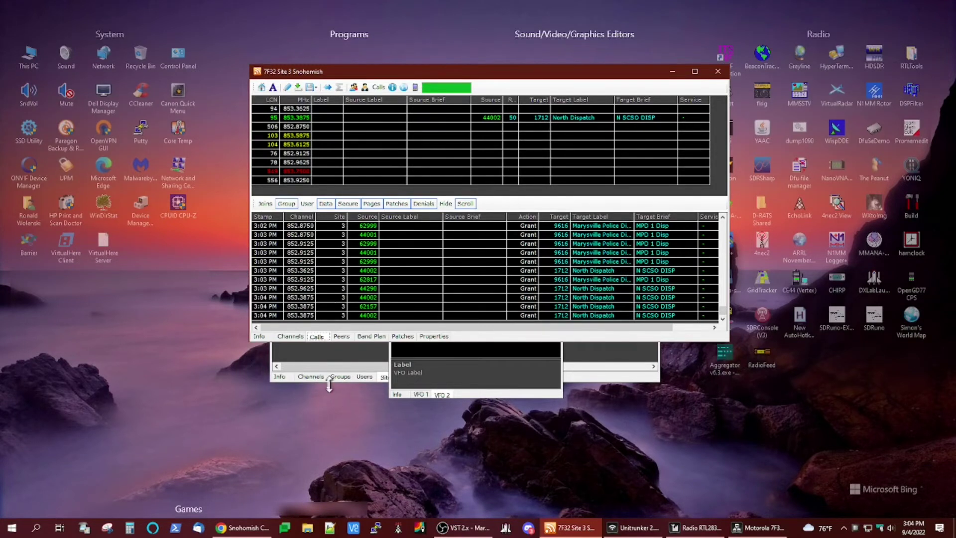
# Step: Look through the SERS talkgroups again, and view the RadioReference database download credentials without downloading anything
pyautogui.click(347, 380)
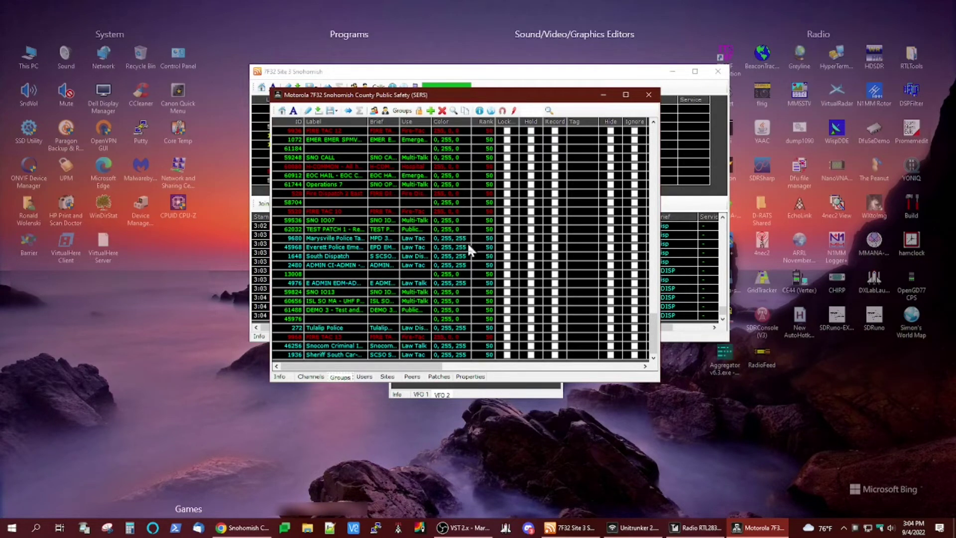
pyautogui.scroll(7, 468, 241)
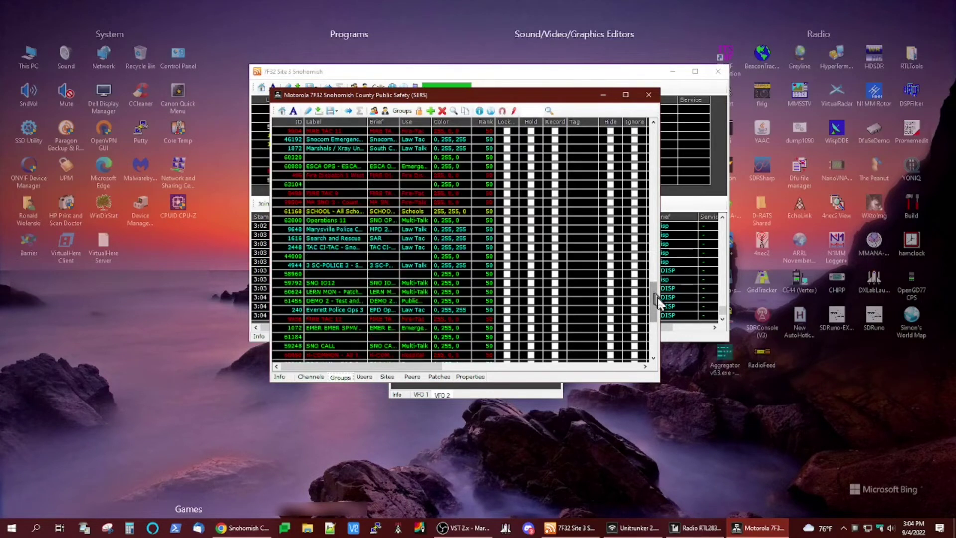
pyautogui.click(654, 140)
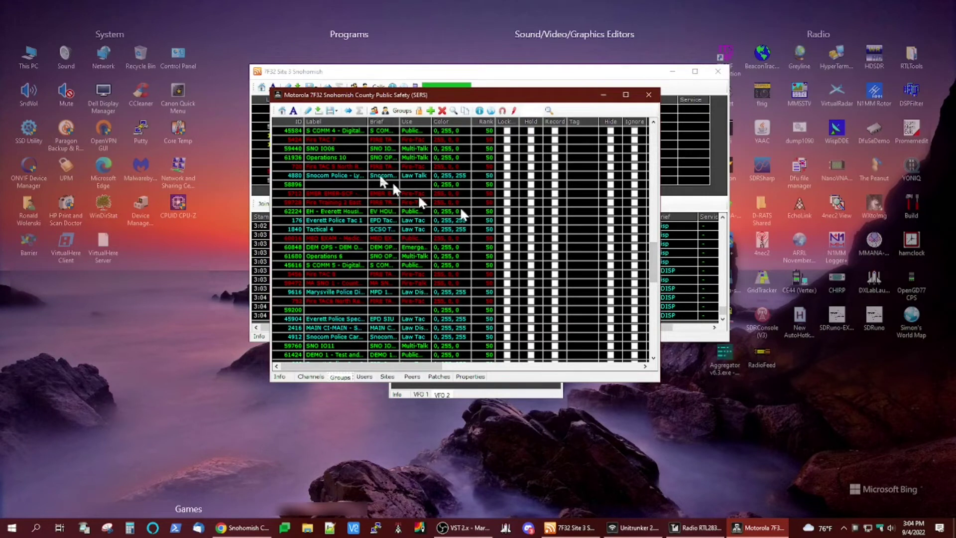
pyautogui.moveTo(654, 264); pyautogui.dragTo(654, 367)
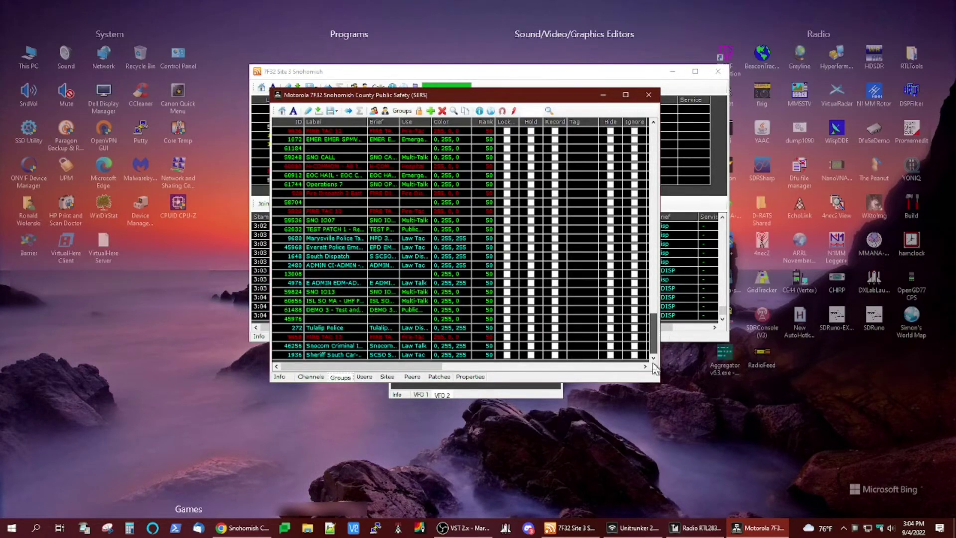
pyautogui.click(317, 110)
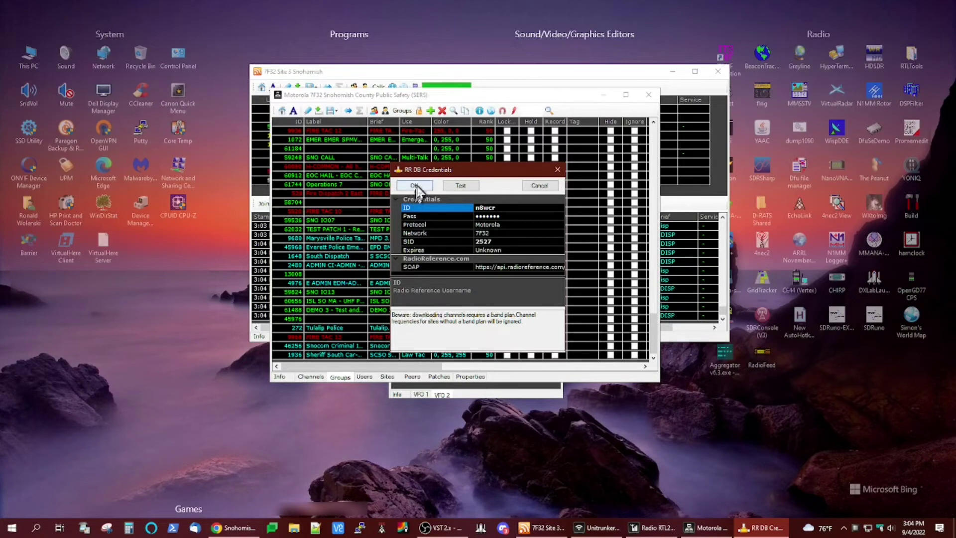
pyautogui.click(539, 186)
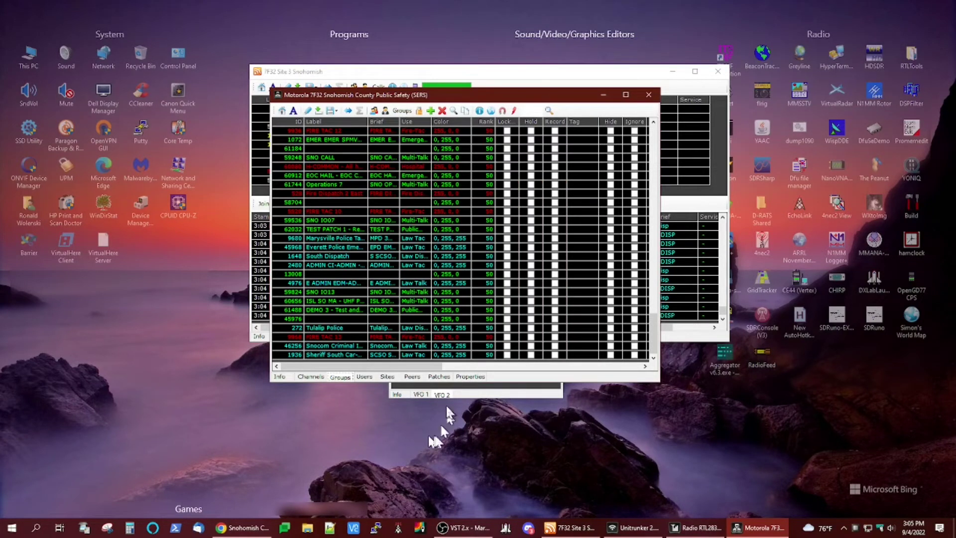
# Step: Bring the radio's VFO 2 settings forward, open the running RadioFeed program, and move its window over the Unitrunker windows
pyautogui.click(460, 394)
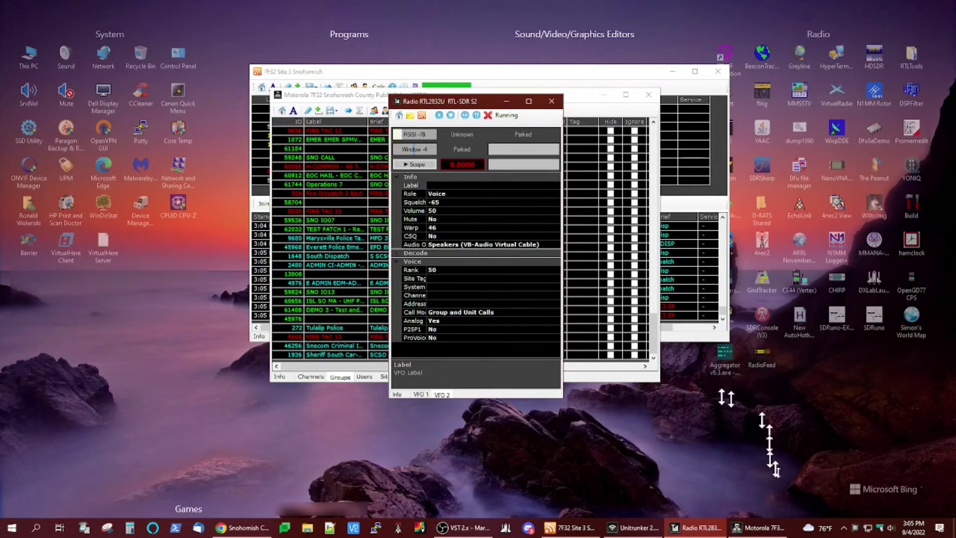
pyautogui.click(843, 528)
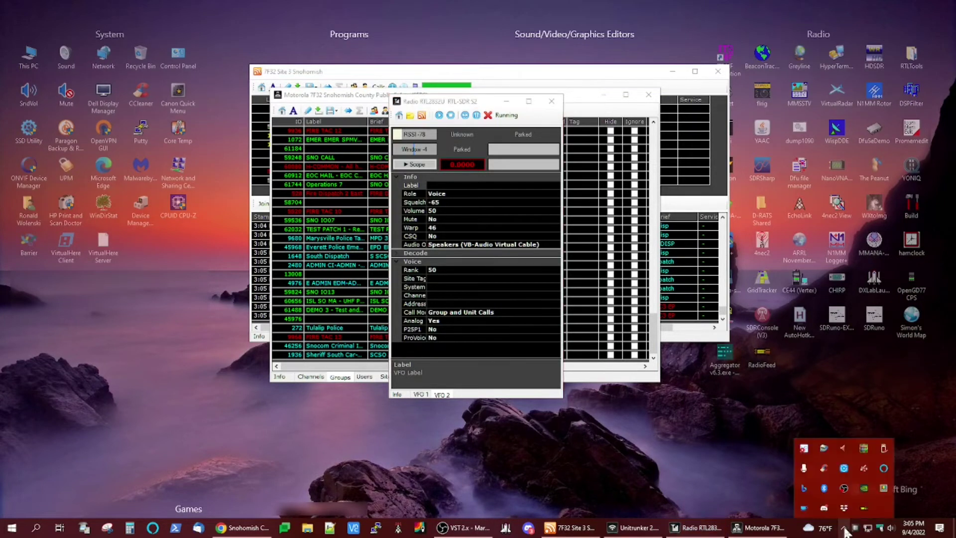
pyautogui.click(864, 508)
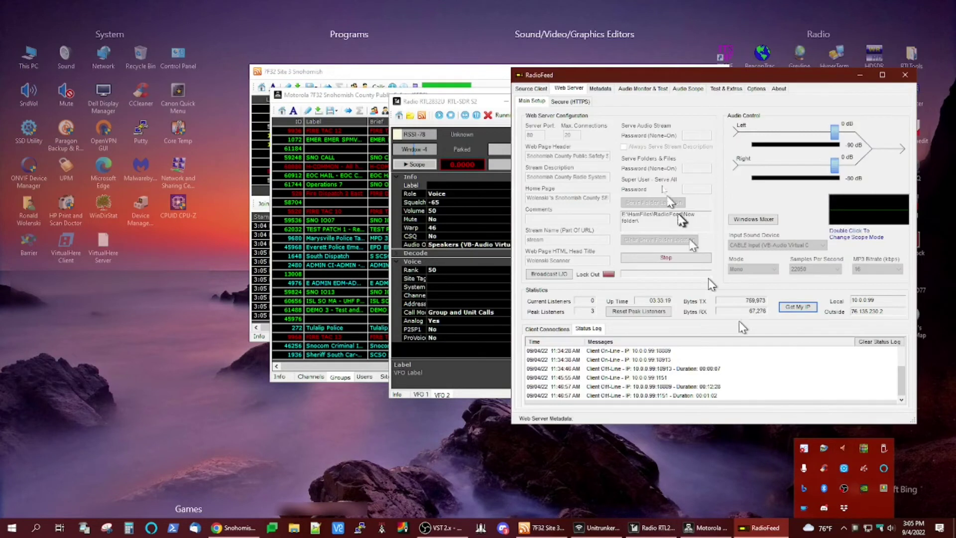
pyautogui.moveTo(628, 77); pyautogui.dragTo(329, 95)
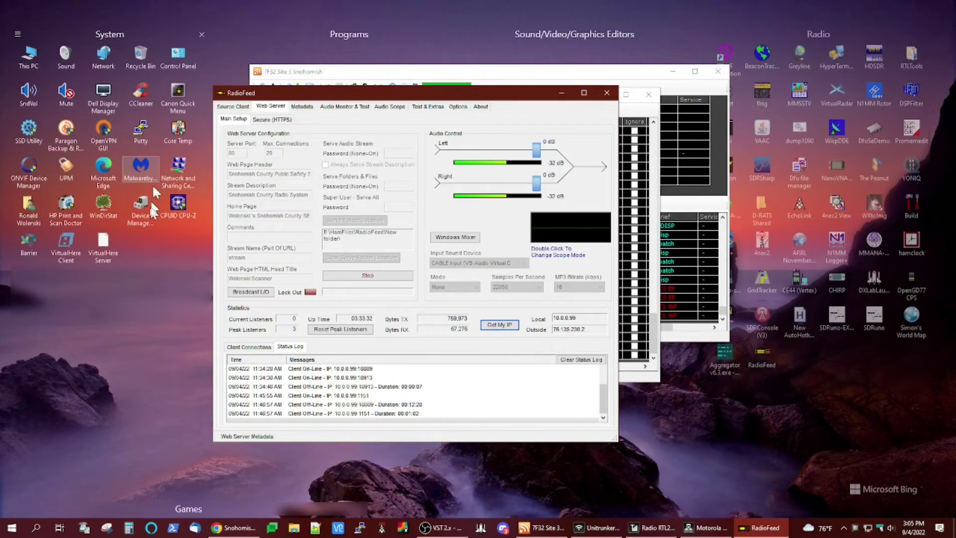
# Step: View RadioFeed's source client settings, check the audio output of the radio's VFO 2 in Unitrunker, and return to RadioFeed
pyautogui.click(239, 108)
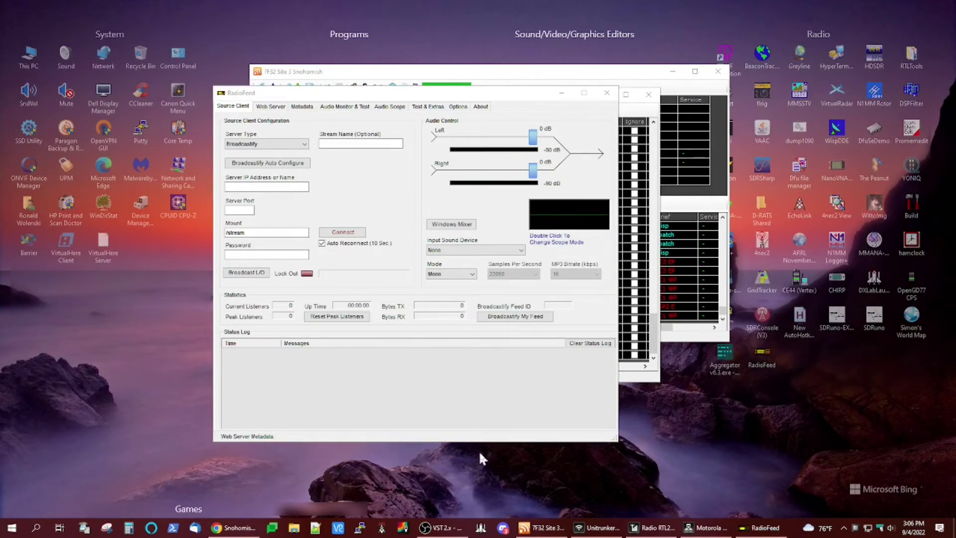
pyautogui.click(708, 529)
pyautogui.click(652, 529)
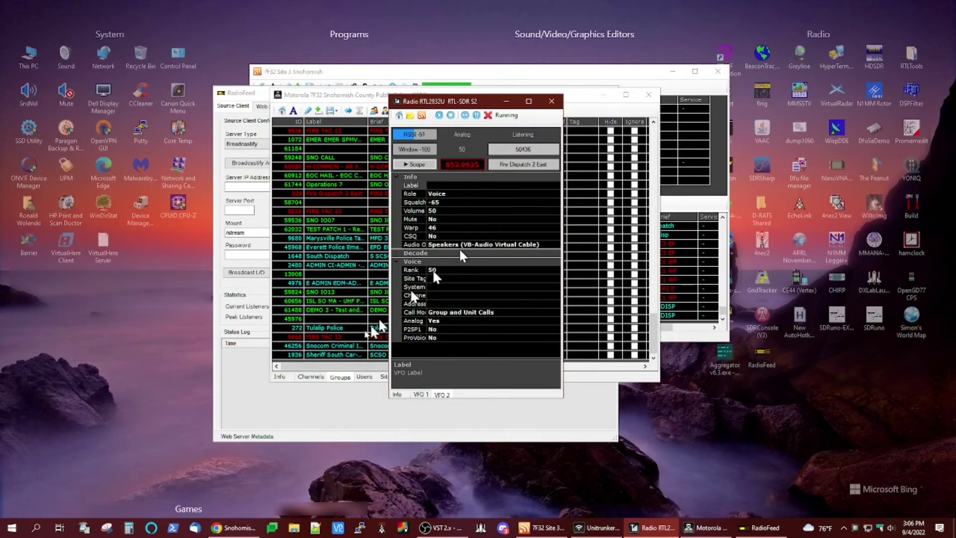
pyautogui.click(242, 399)
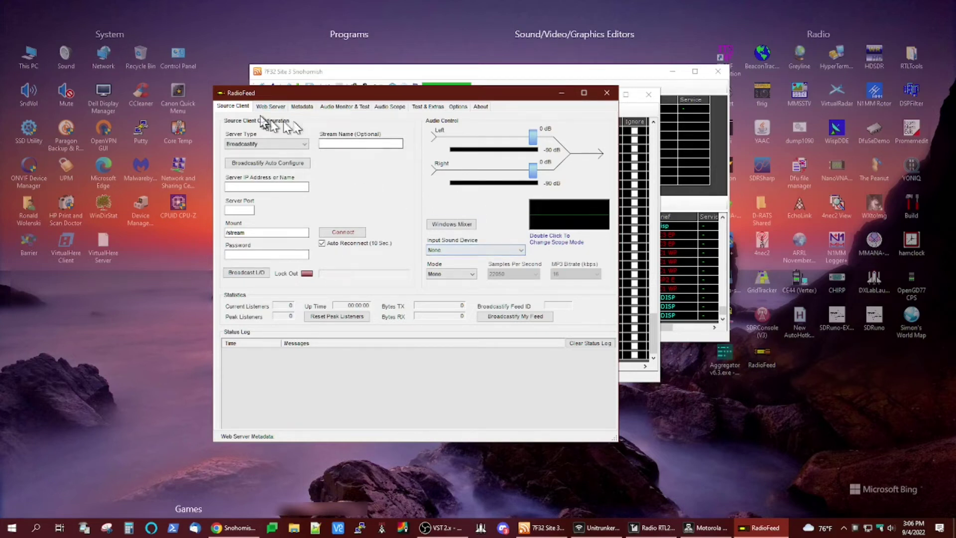
# Step: Review the available input sound devices and server types for RadioFeed's source client without changing either
pyautogui.click(518, 251)
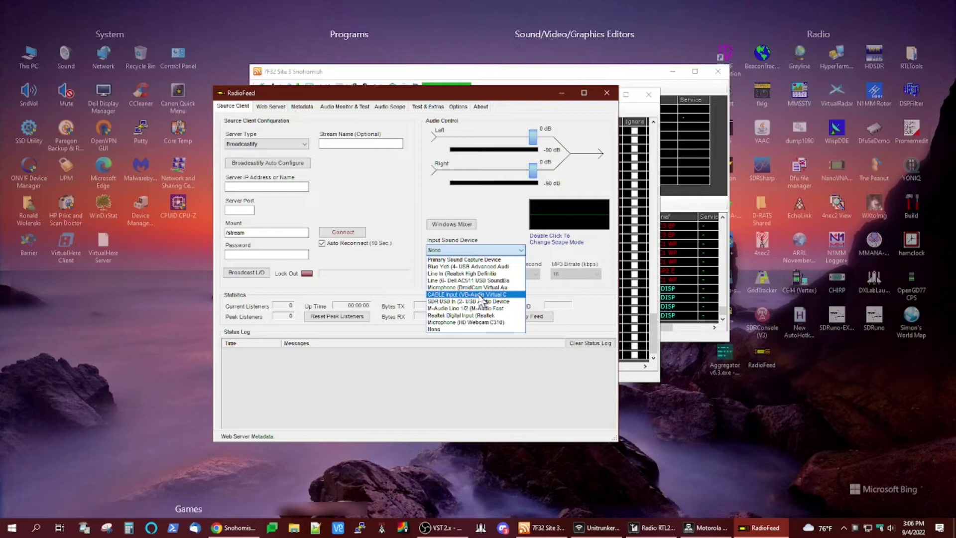
pyautogui.click(271, 146)
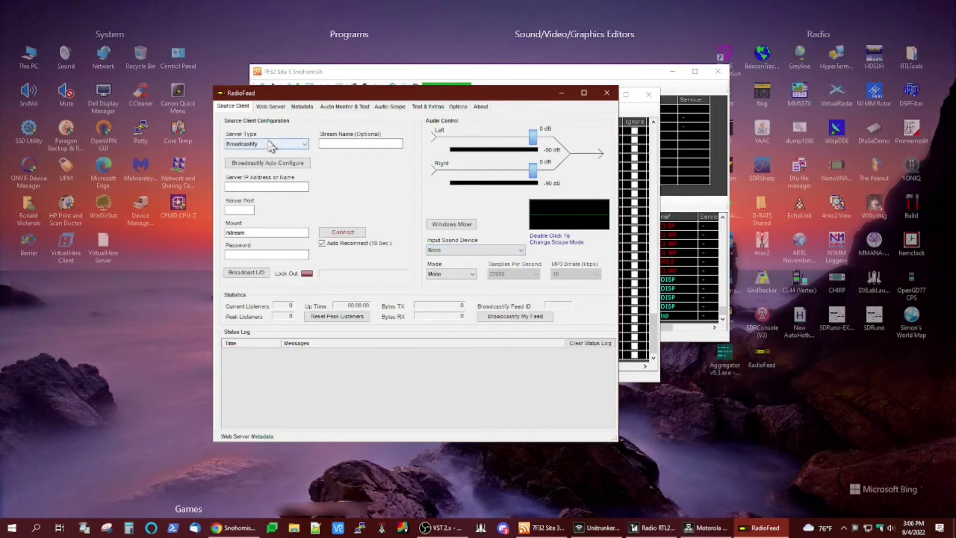
pyautogui.click(308, 144)
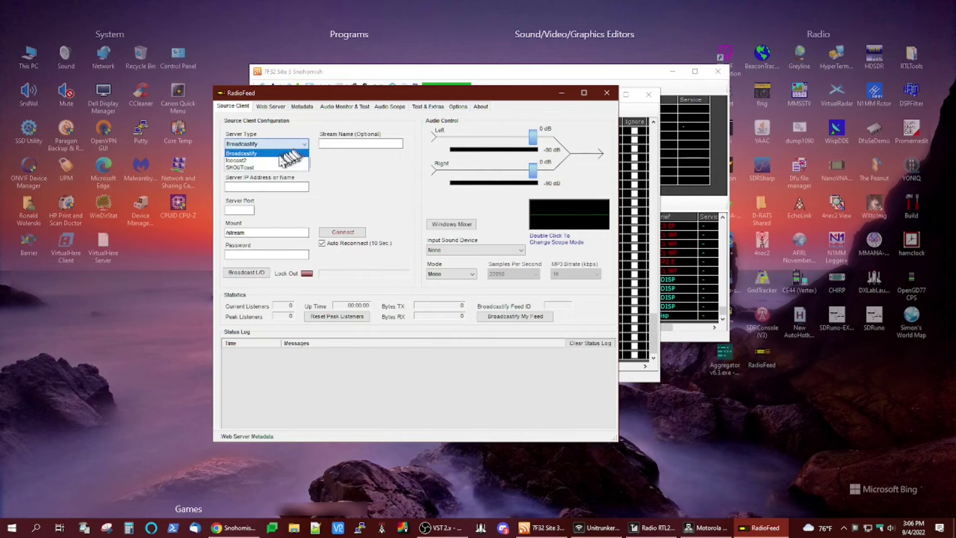
pyautogui.click(352, 192)
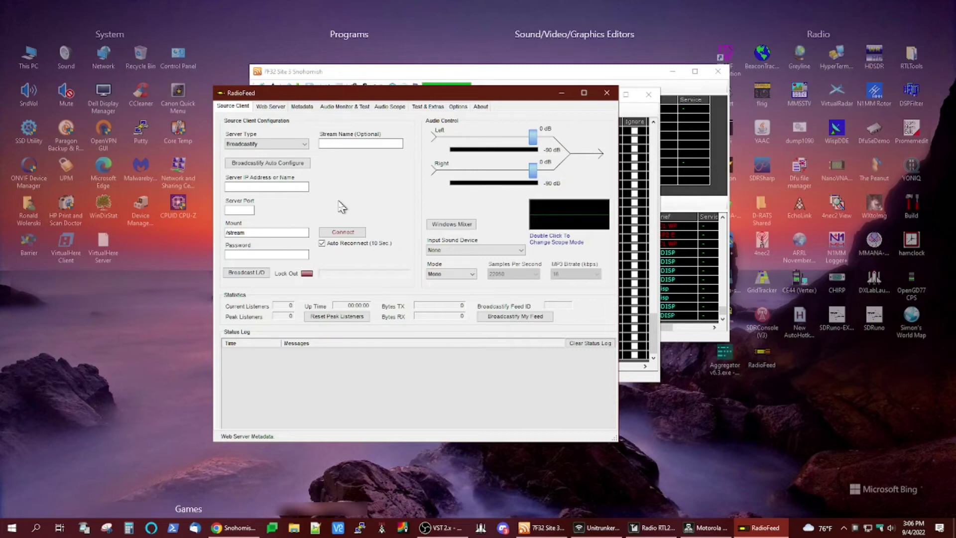
# Step: Check RadioFeed's web server setup and play the audio stream from 10.0.0.99/stream in the browser
pyautogui.click(273, 109)
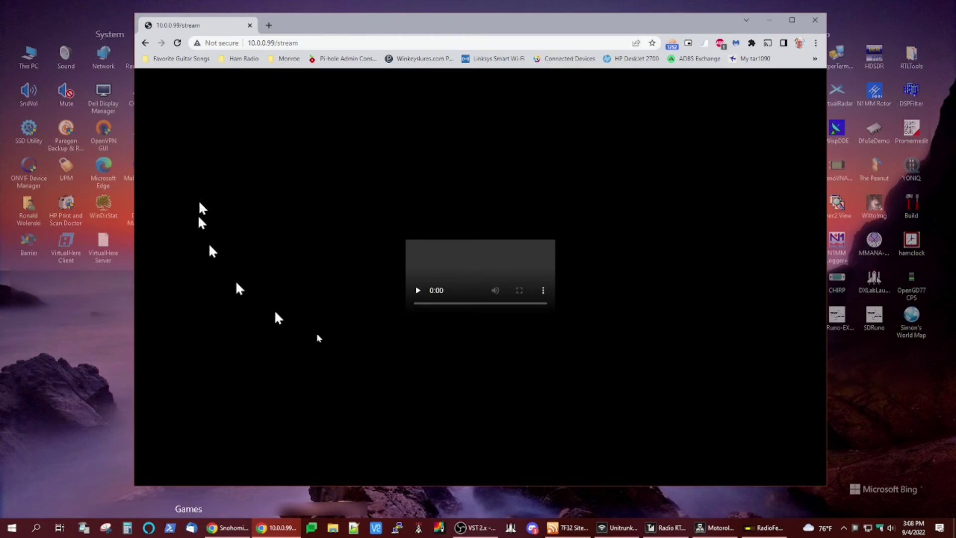
pyautogui.click(766, 532)
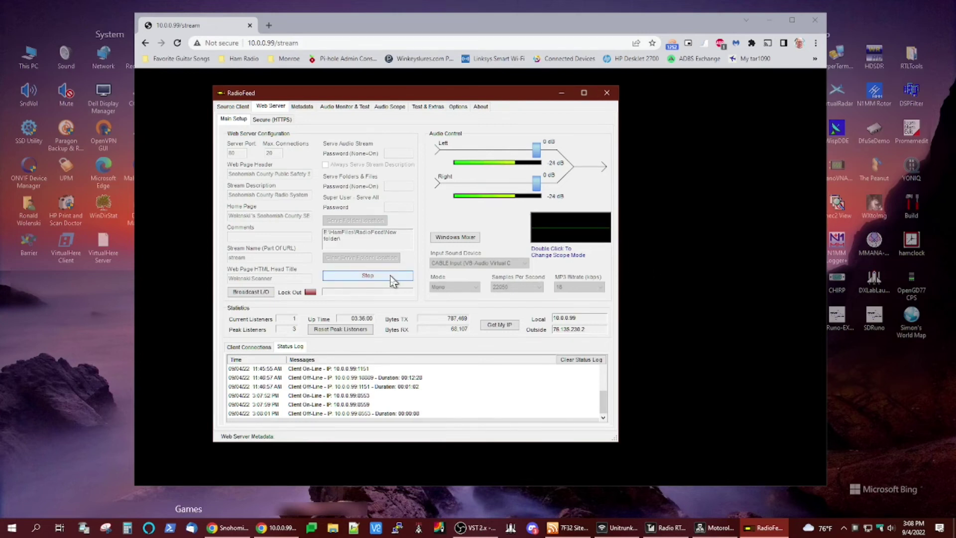
pyautogui.click(668, 239)
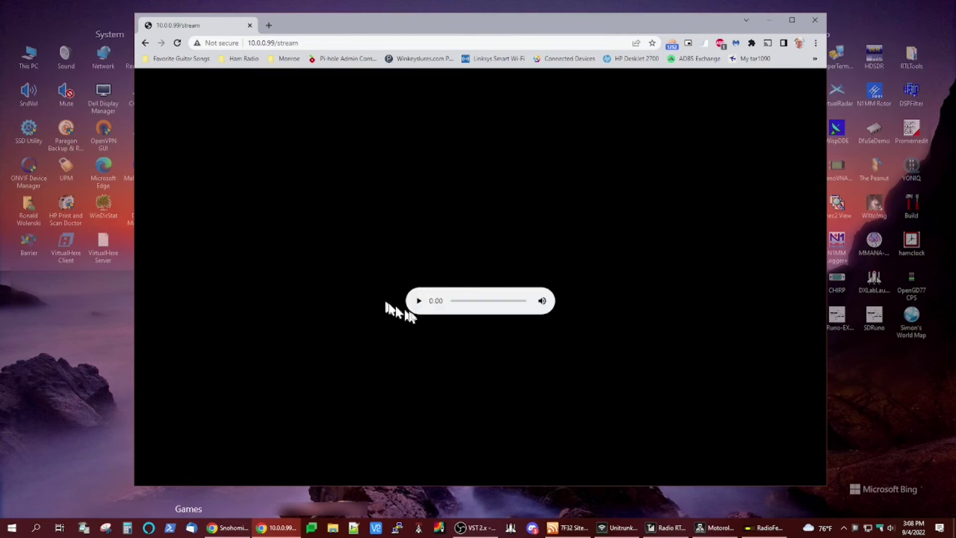
pyautogui.click(419, 301)
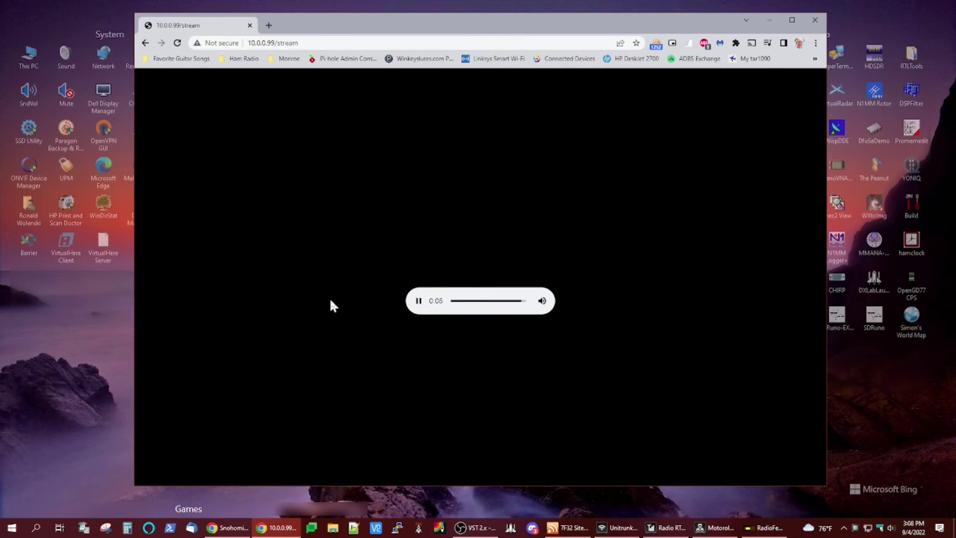
# Step: Reload the audio stream with port 80 included in its address, as 10.0.0.99:80/stream, and minimize the browser window
pyautogui.click(542, 301)
pyautogui.click(276, 43)
pyautogui.click(276, 42)
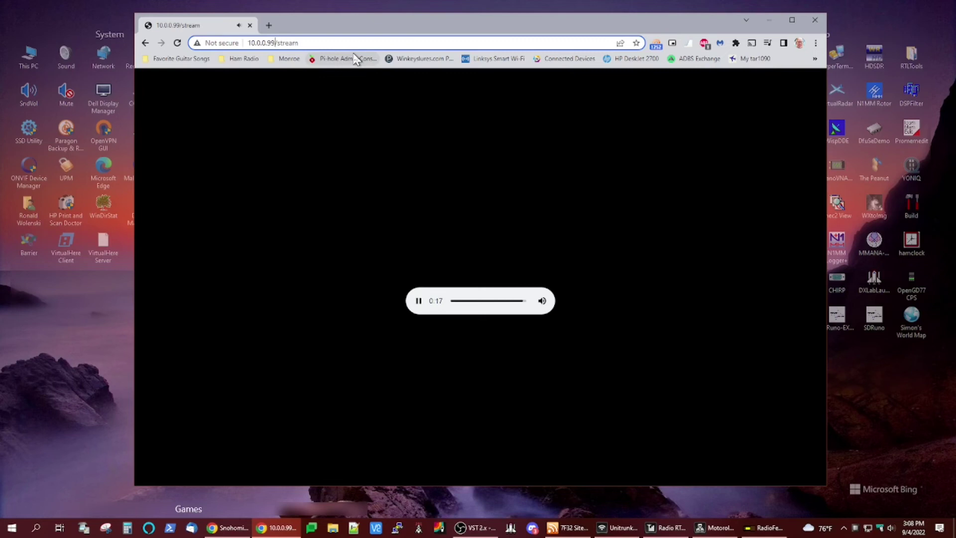
pyautogui.write(':90')
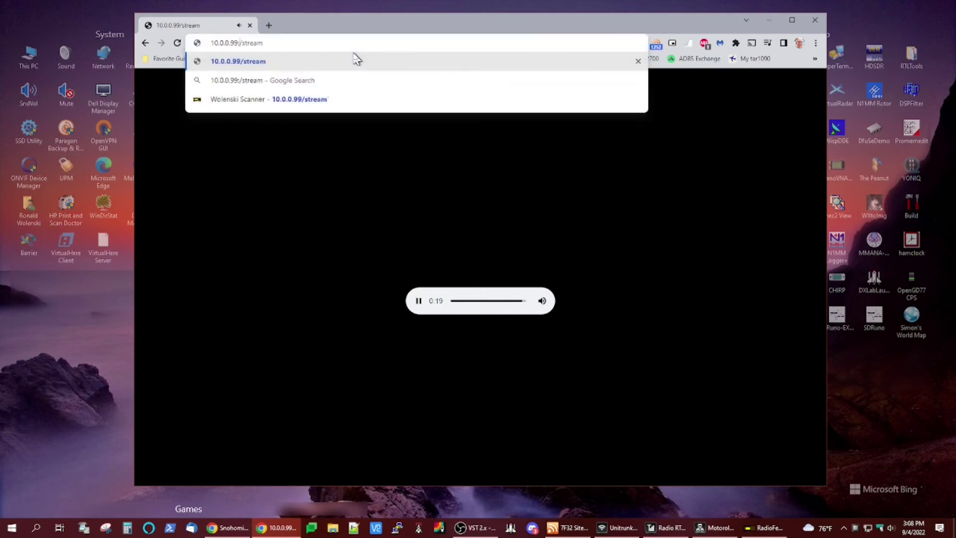
pyautogui.press('BackSpace')
pyautogui.press('BackSpace')
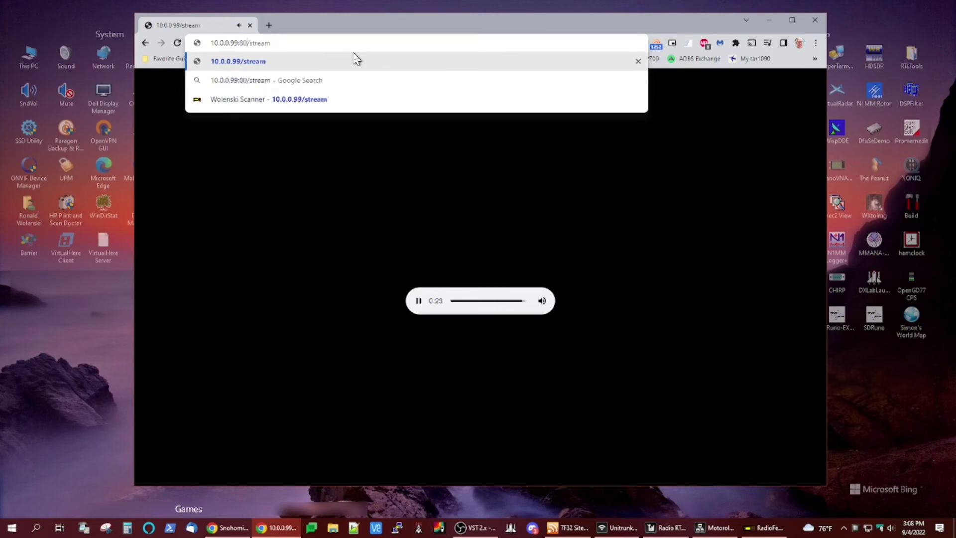
pyautogui.press('Return')
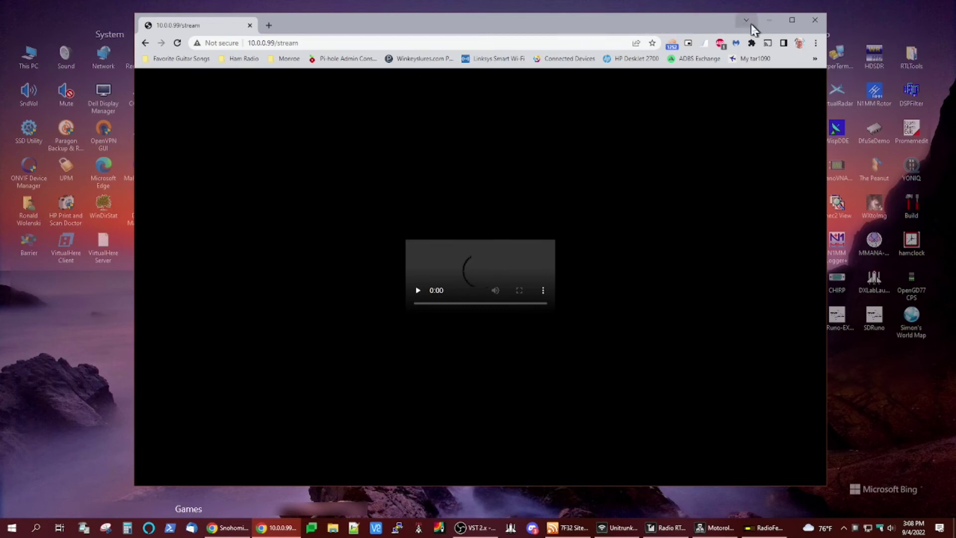
pyautogui.click(770, 21)
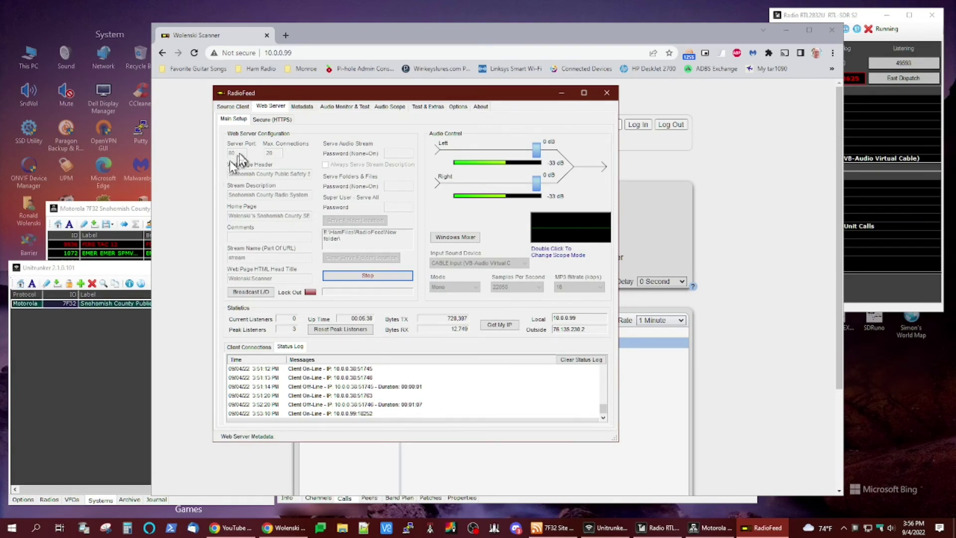
# Step: Bring the scanner web page at 10.0.0.99 forward and review its player, stream details and folder listing
pyautogui.click(760, 187)
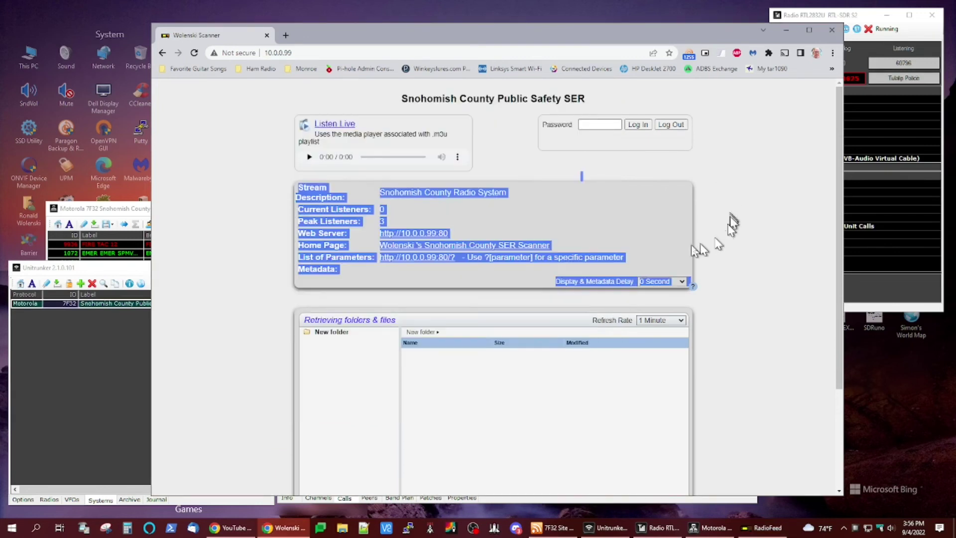
pyautogui.scroll(-3, 229, 229)
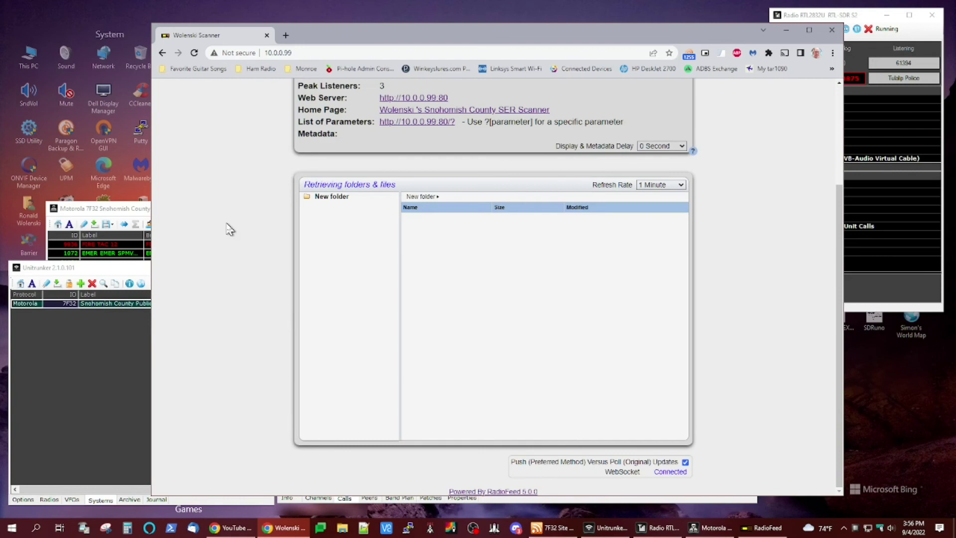
pyautogui.scroll(3, 229, 229)
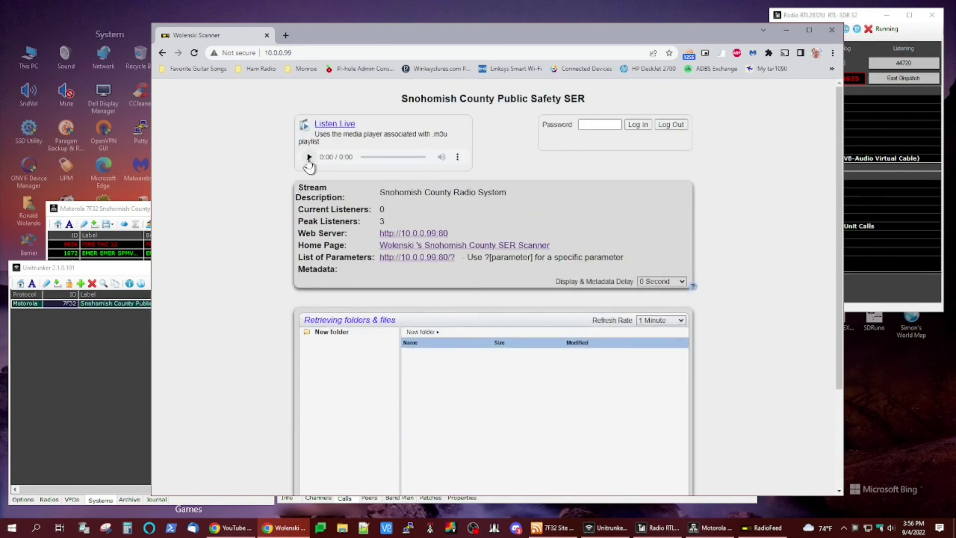
pyautogui.scroll(-3, 241, 267)
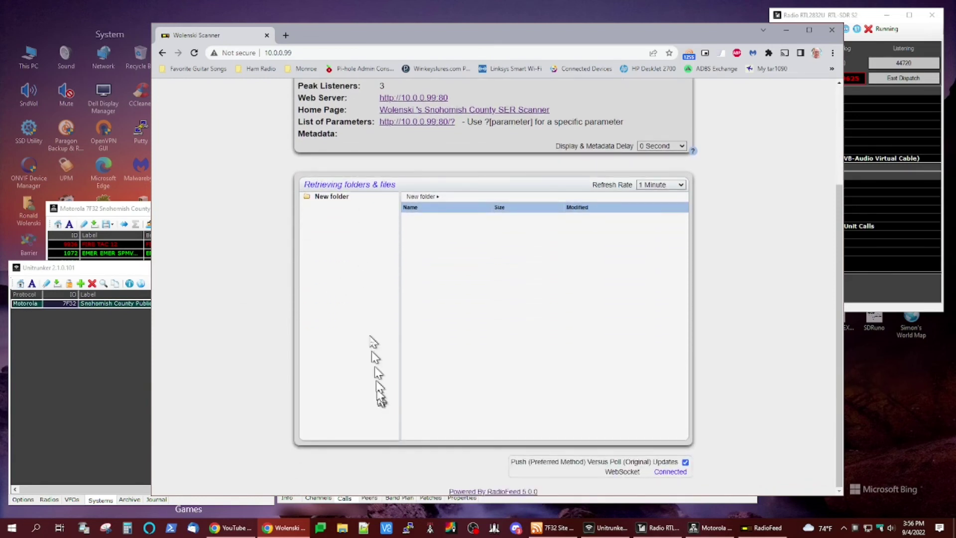
pyautogui.scroll(3, 234, 180)
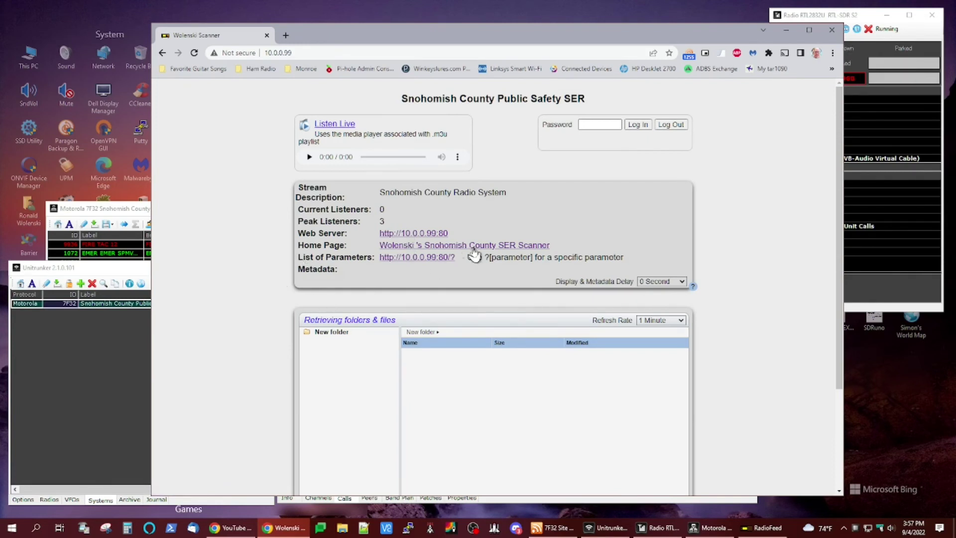
# Step: Open the web server's list of parameters from the scanner page, read through it, and return to the scanner page
pyautogui.click(427, 260)
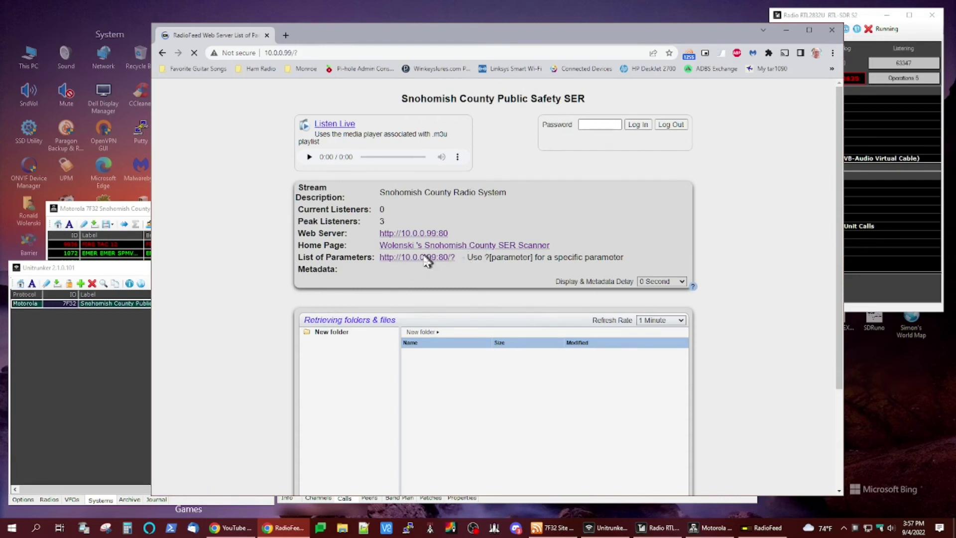
pyautogui.scroll(-1, 476, 212)
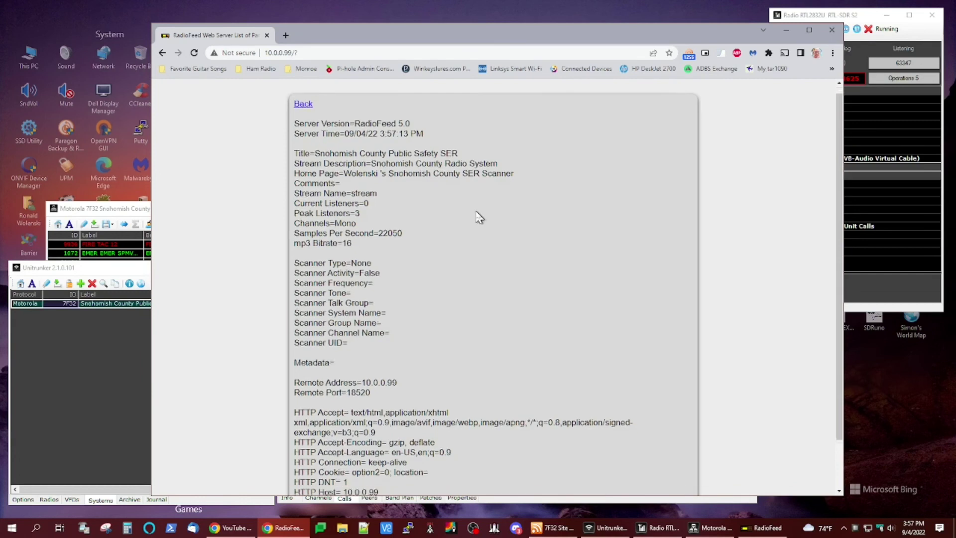
pyautogui.scroll(-1, 478, 217)
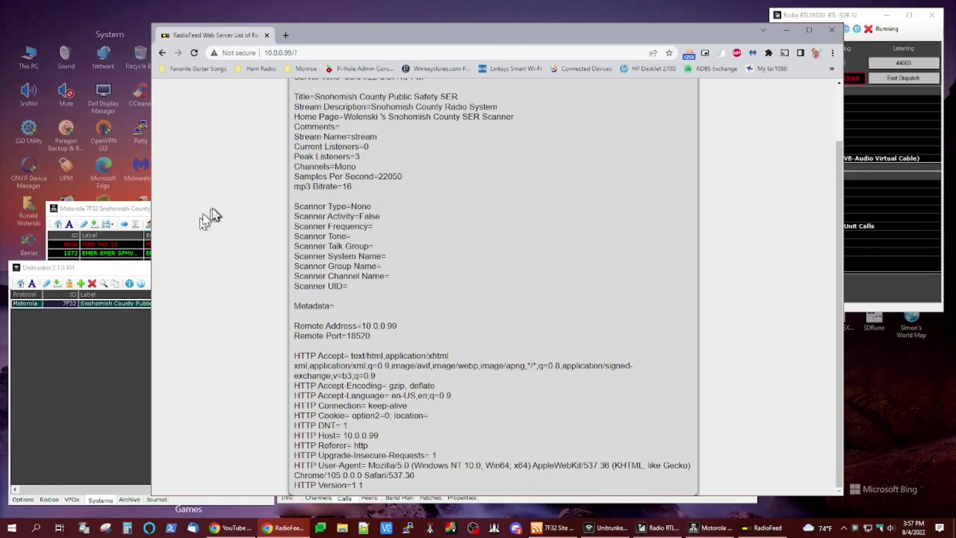
pyautogui.scroll(2, 212, 215)
pyautogui.click(161, 53)
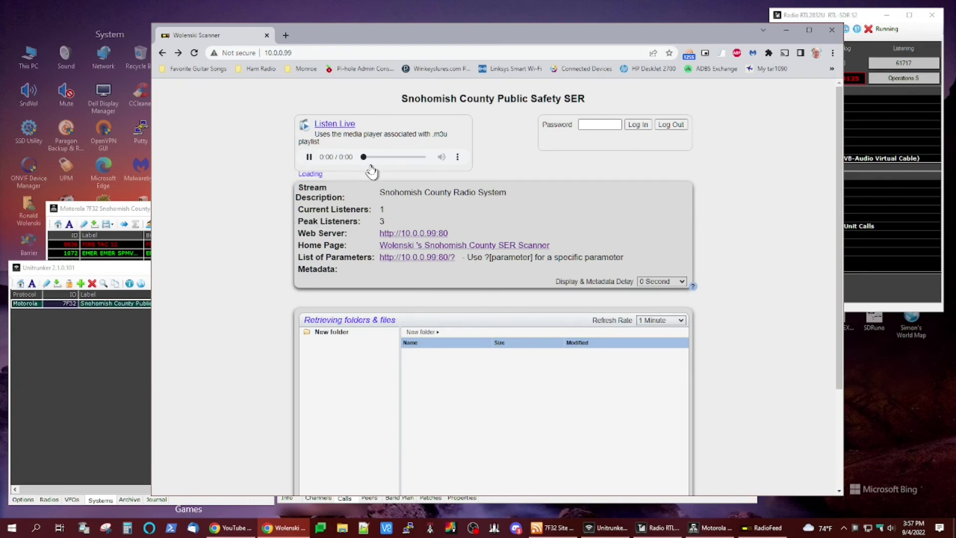
# Step: Pause the scanner page's audio player and check the stream name in RadioFeed's web server setup
pyautogui.click(309, 157)
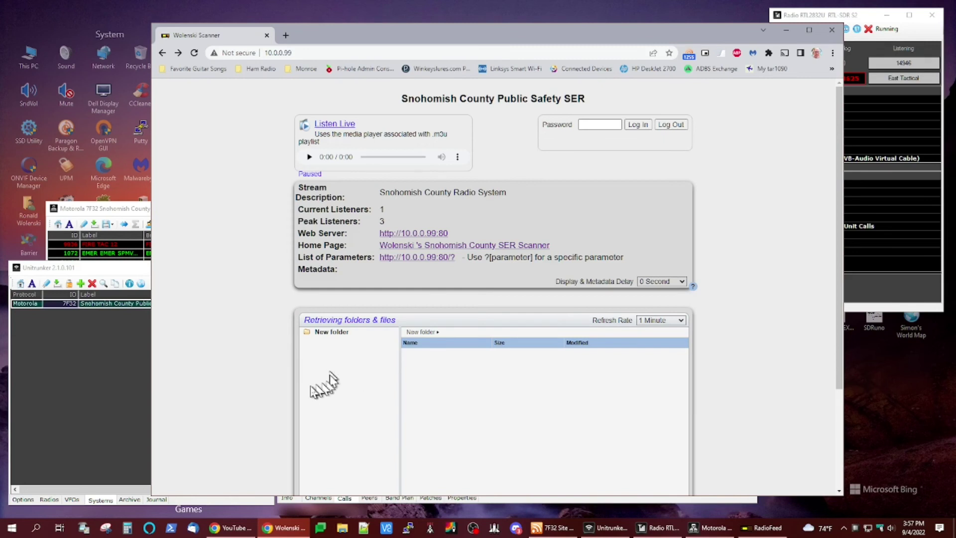
pyautogui.scroll(-3, 334, 367)
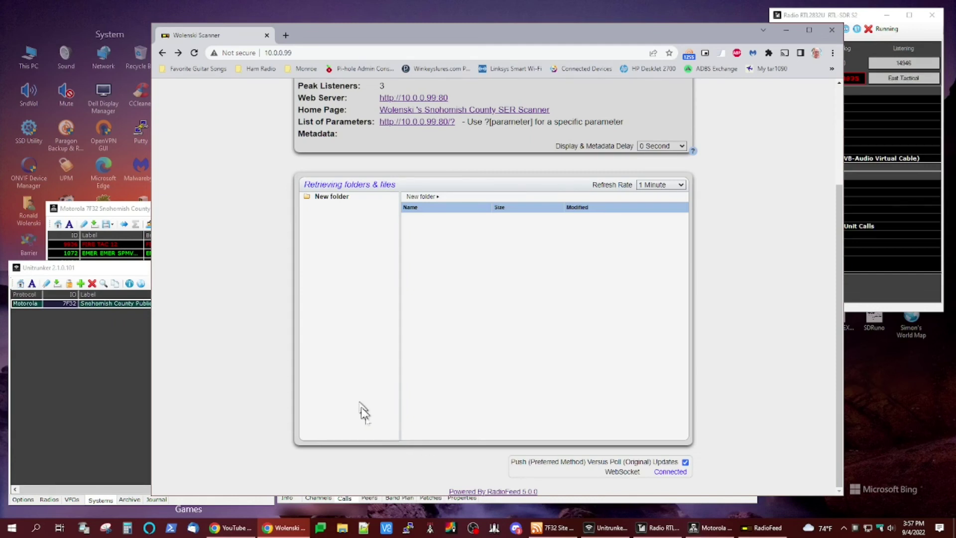
pyautogui.click(764, 528)
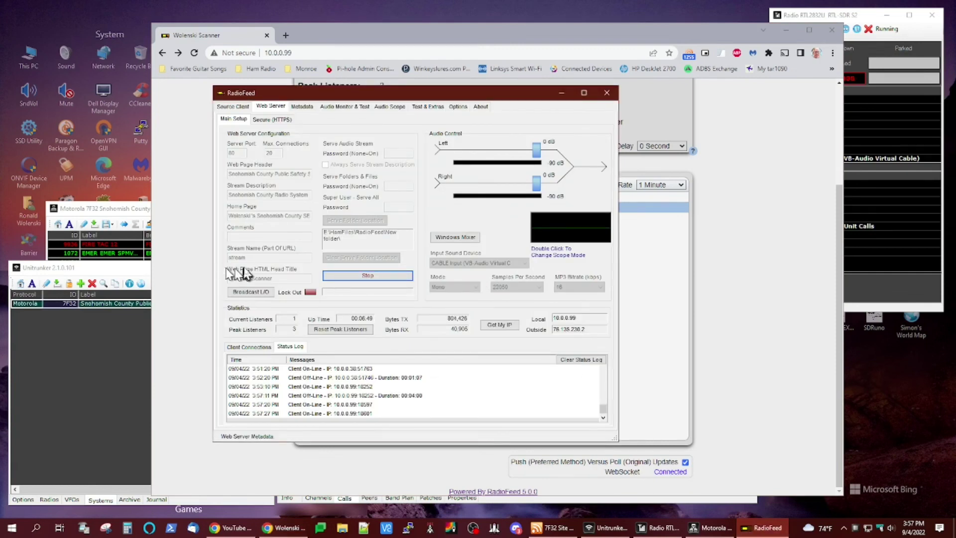
pyautogui.click(187, 206)
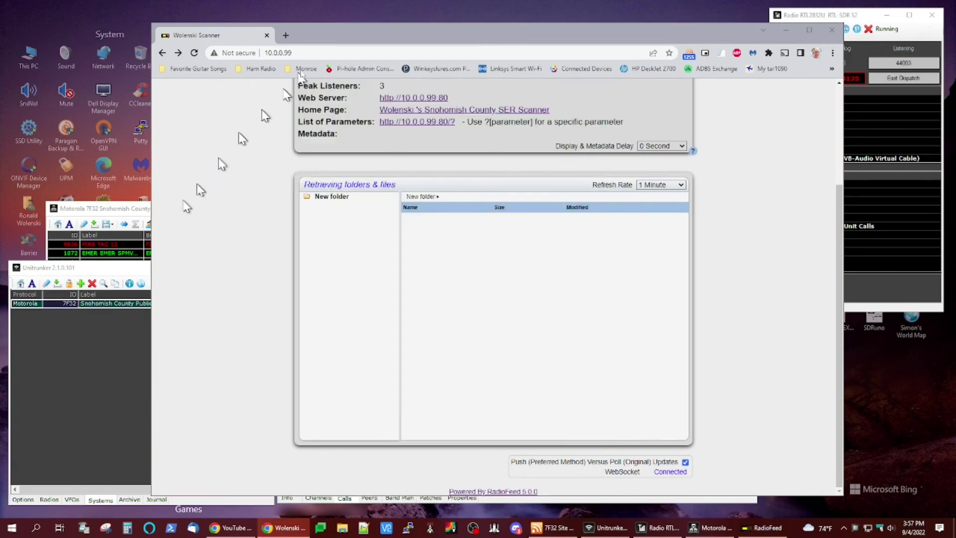
# Step: Open the direct audio stream at 10.0.0.99/stream in the browser
pyautogui.click(310, 53)
pyautogui.click(312, 53)
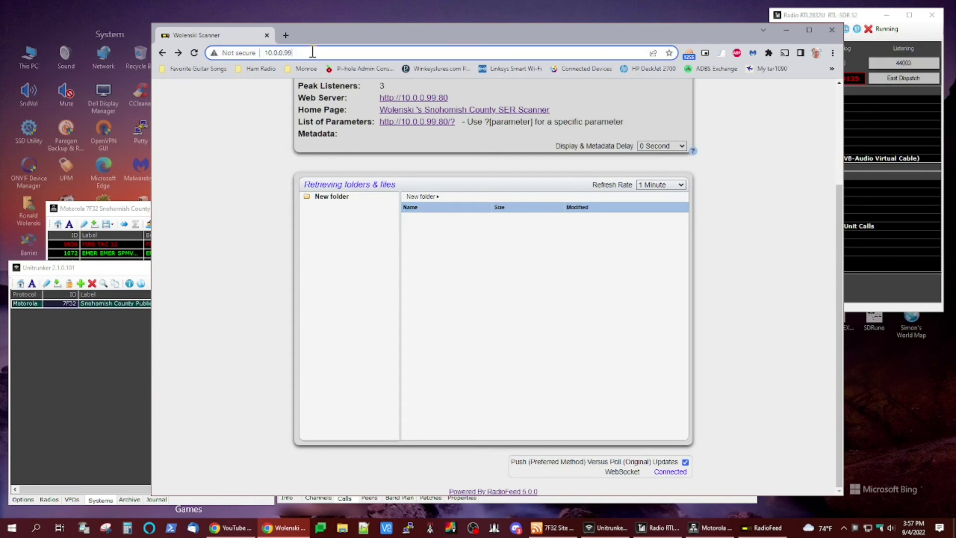
pyautogui.write('/stre')
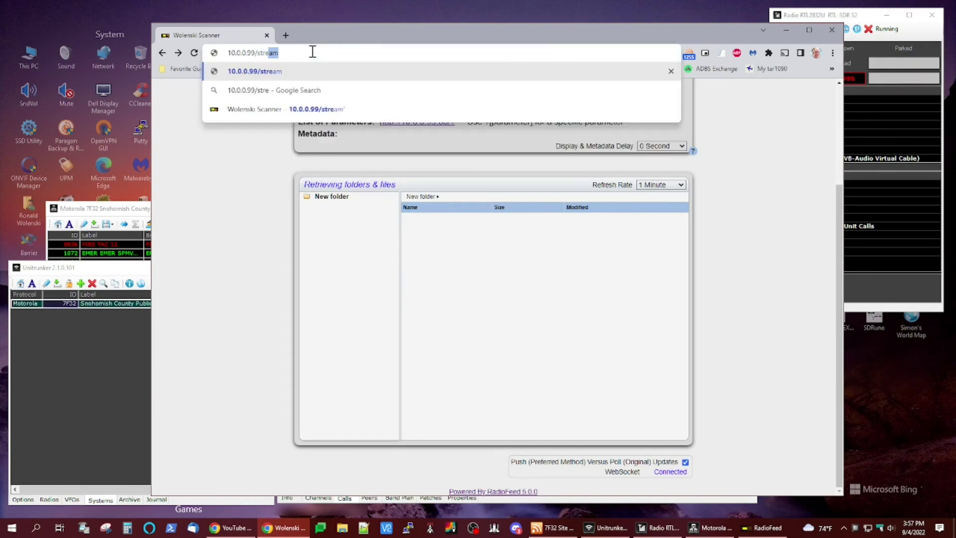
pyautogui.write('am')
pyautogui.press('Return')
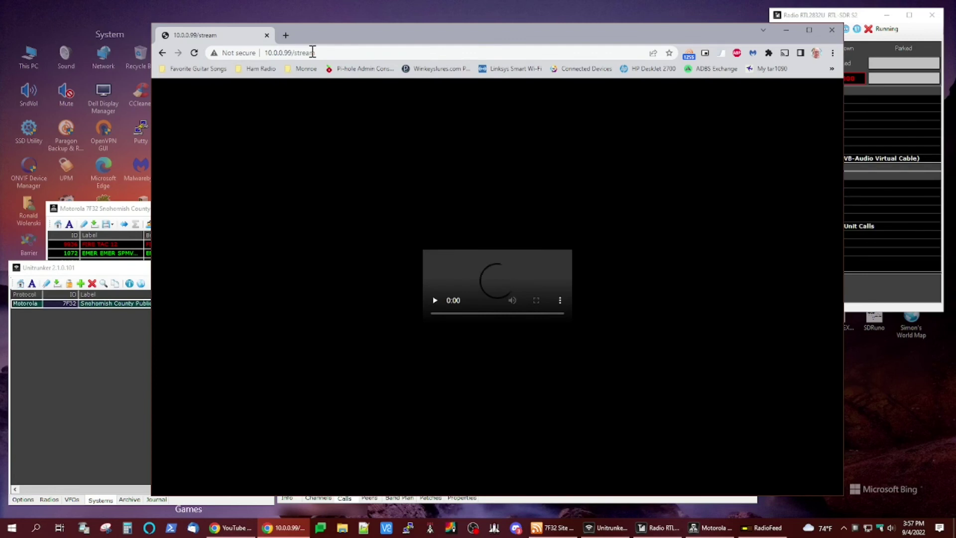